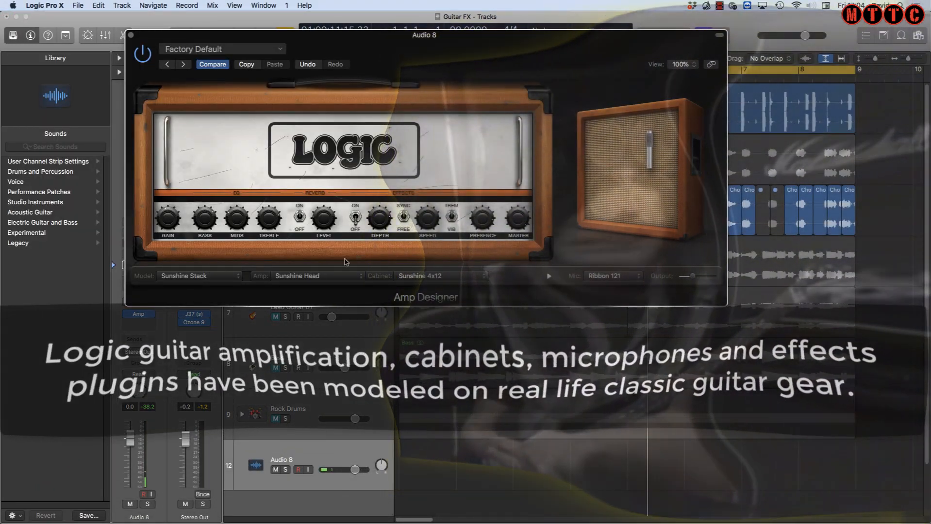
Step: Switch the Amp Designer model on the Audio 8 track to British Combo, followed by Stadium Stack
left_click(208, 279)
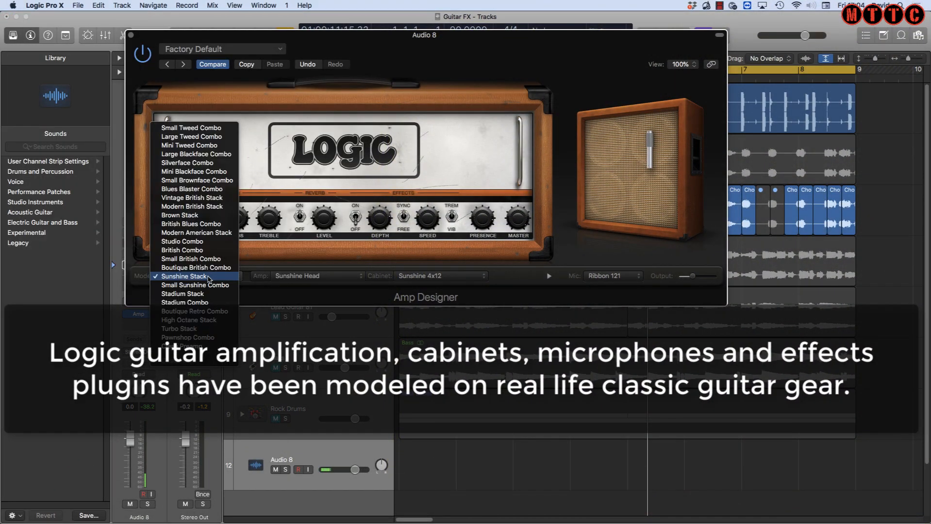
left_click(210, 277)
left_click(208, 277)
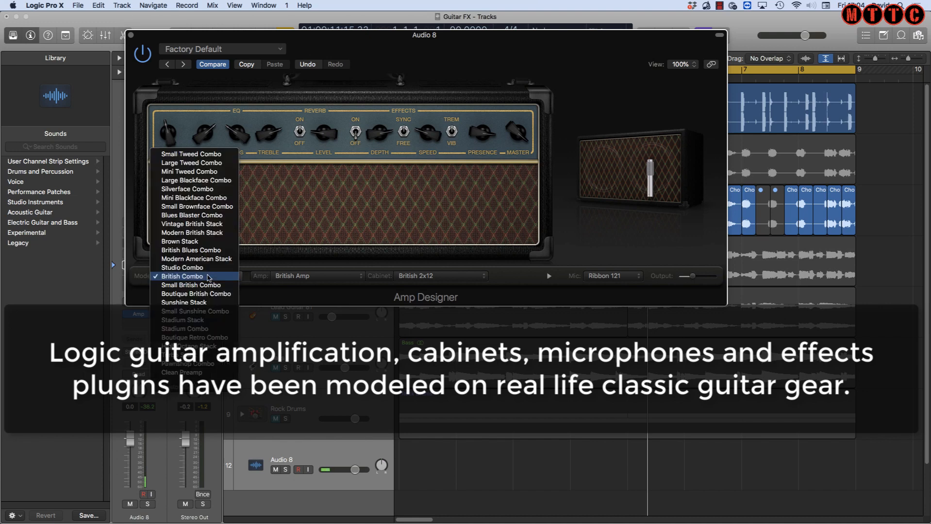
left_click(197, 324)
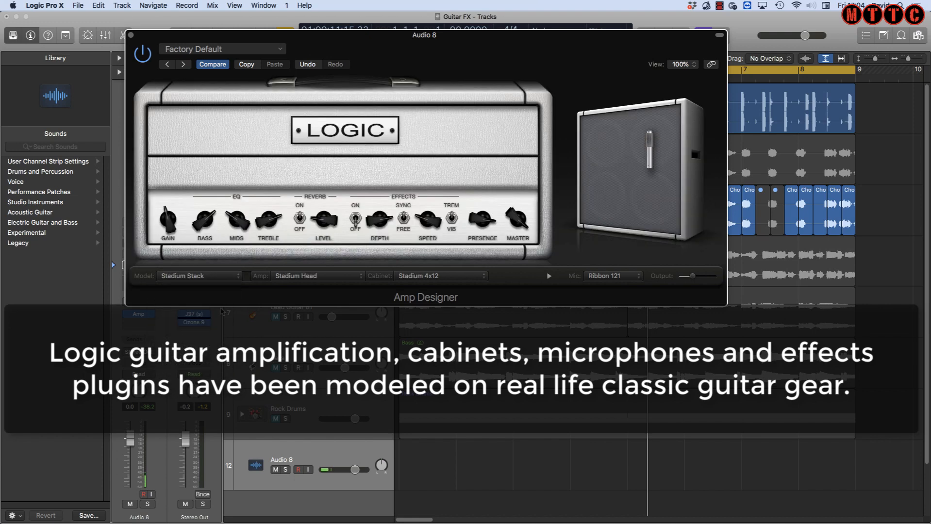
Step: Change the Amp Designer amp to Vintage British Head, followed by Silverface Amp, keeping the existing cabinet
left_click(315, 276)
left_click(306, 294)
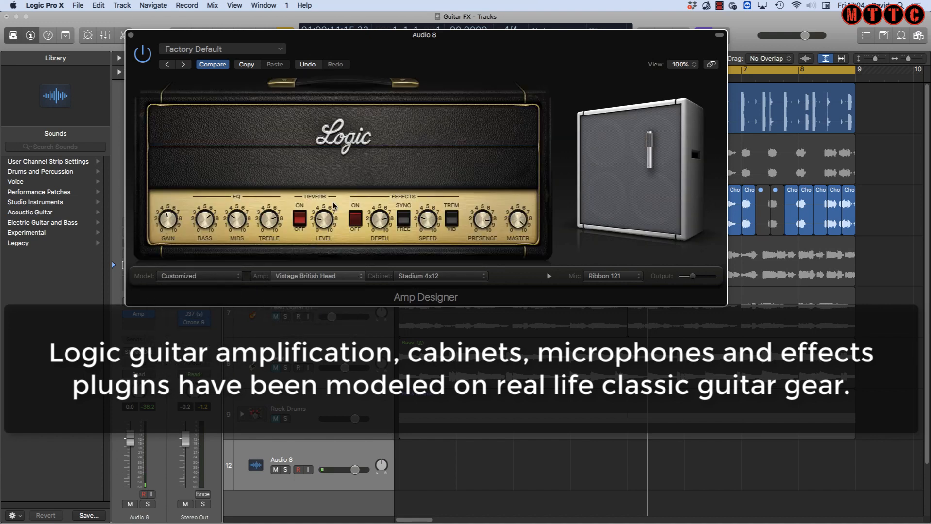
left_click(318, 277)
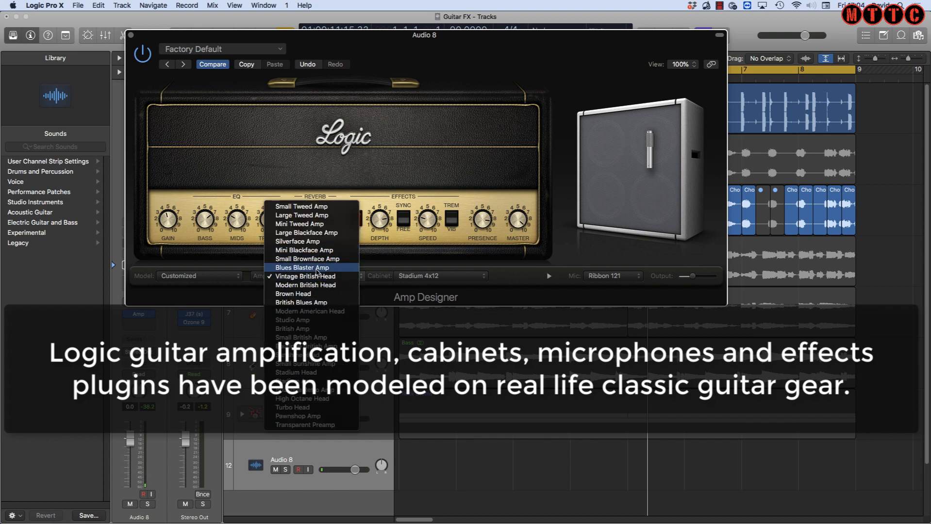
left_click(315, 241)
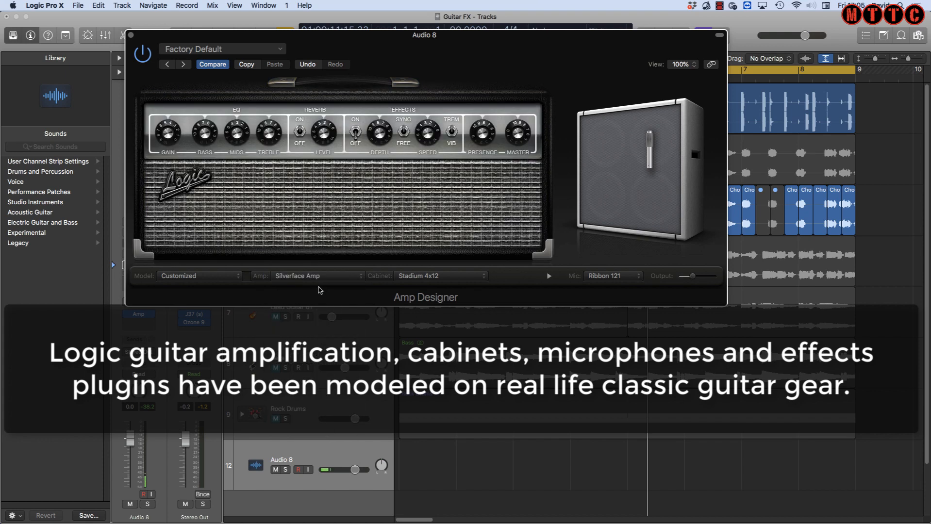
Step: Try different cabinets with the Silverface Amp, including Stadium 2x12 and Modern American 4x12
left_click(429, 275)
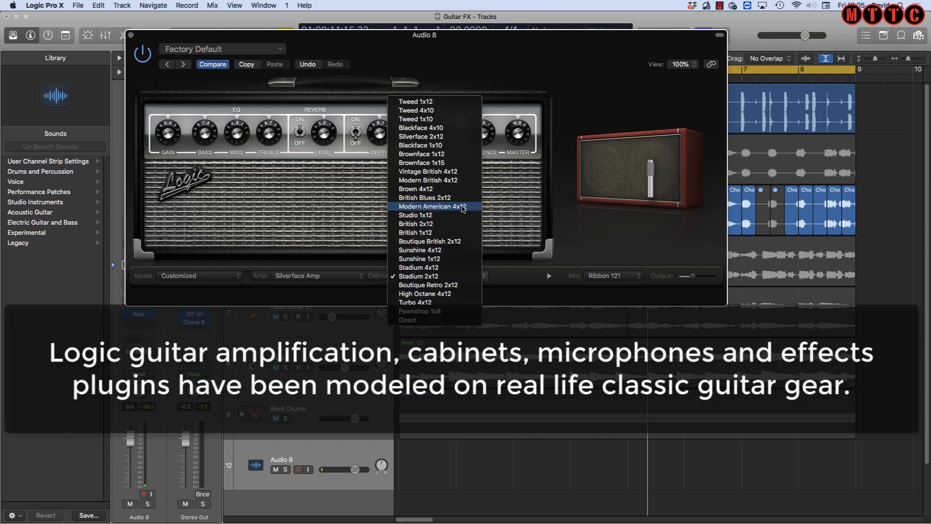
left_click(427, 215)
left_click(448, 279)
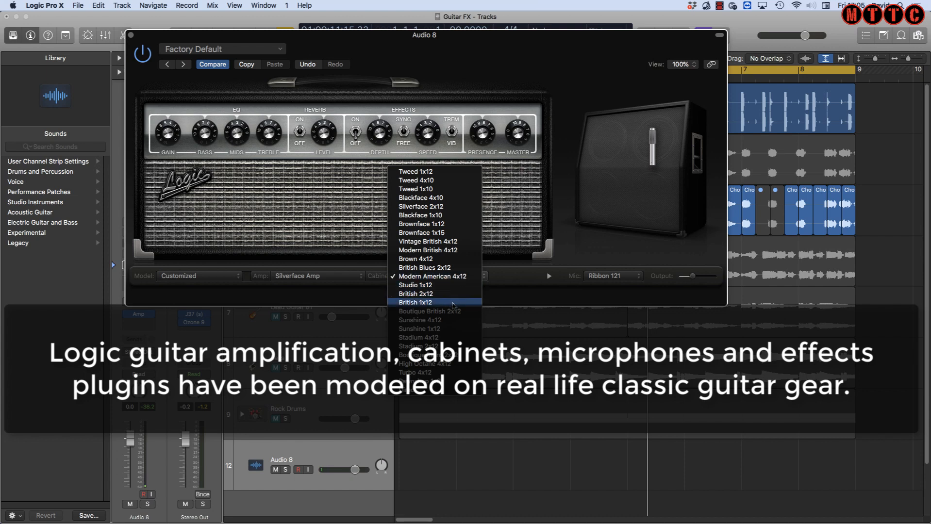
left_click(457, 320)
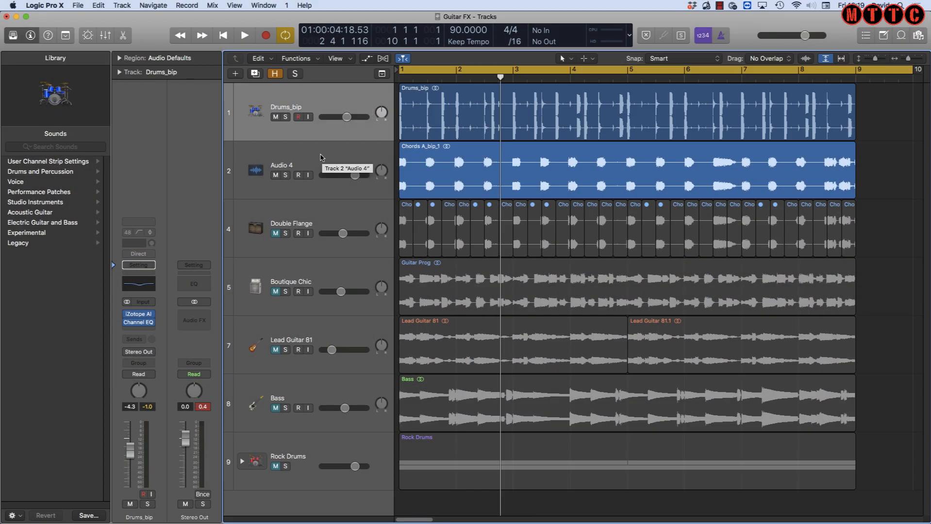
Step: Select track 2 with the dry guitar chords and listen to it with the drums from the start of the project
left_click(346, 157)
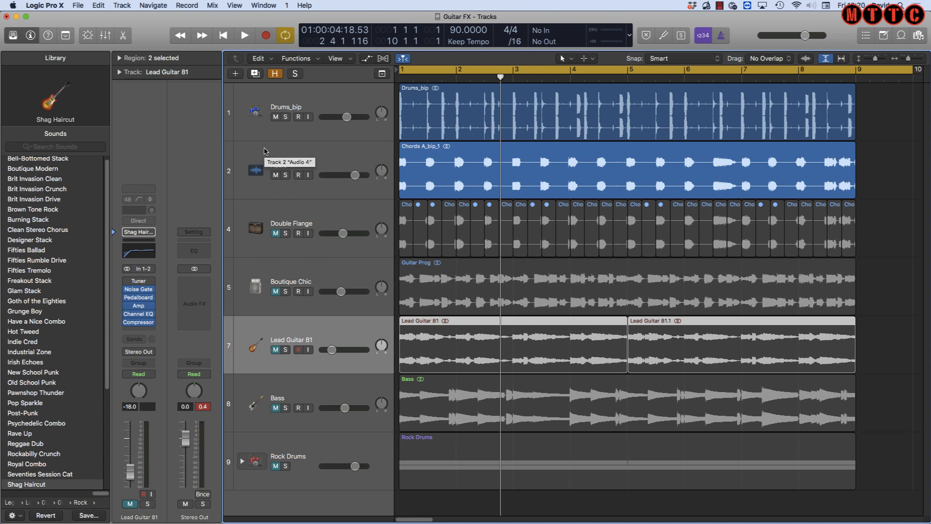
left_click(270, 149)
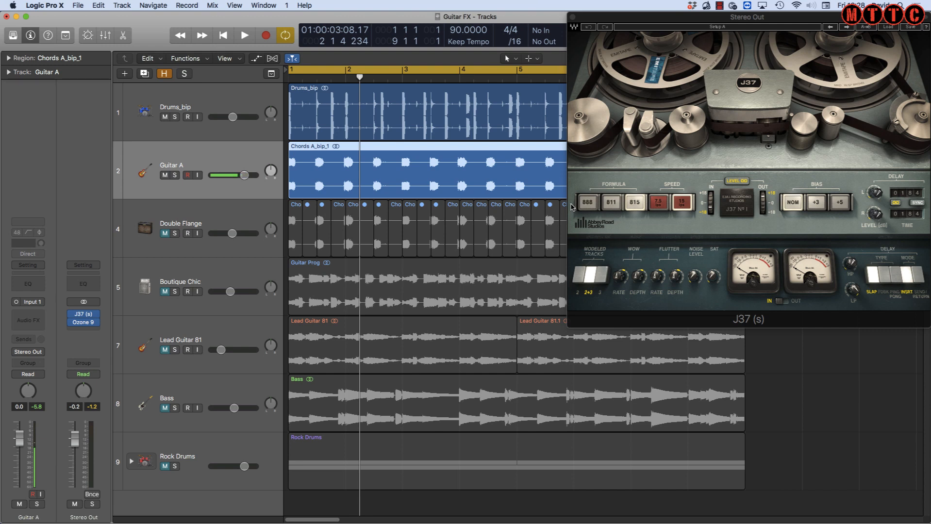
key("Return")
key("space")
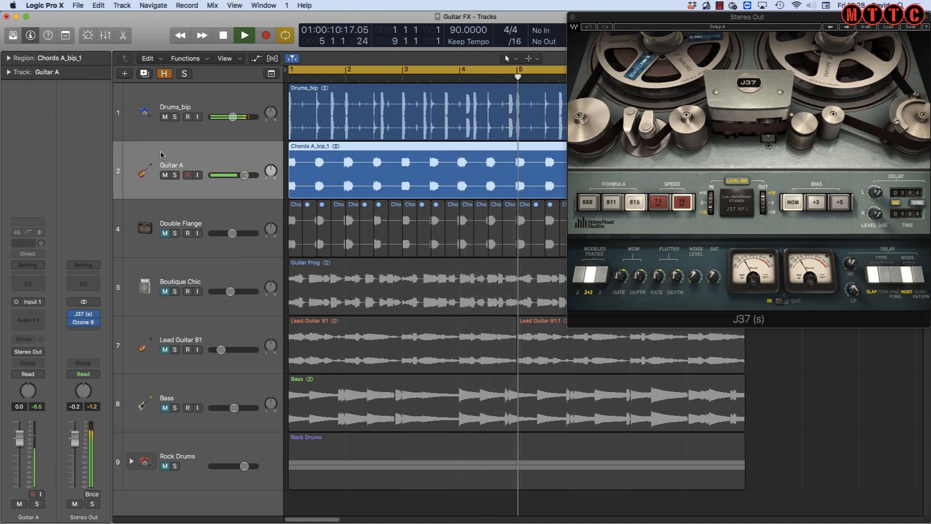
key("space")
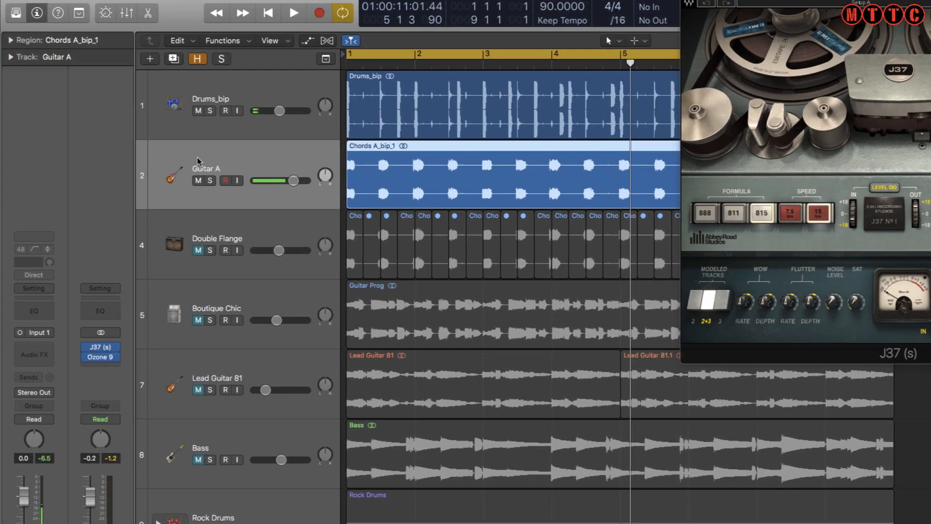
Step: Show the Library and load the Brit and Clean patch from Electric Guitar and Bass > Clean Guitar on the Guitar A track
key("y")
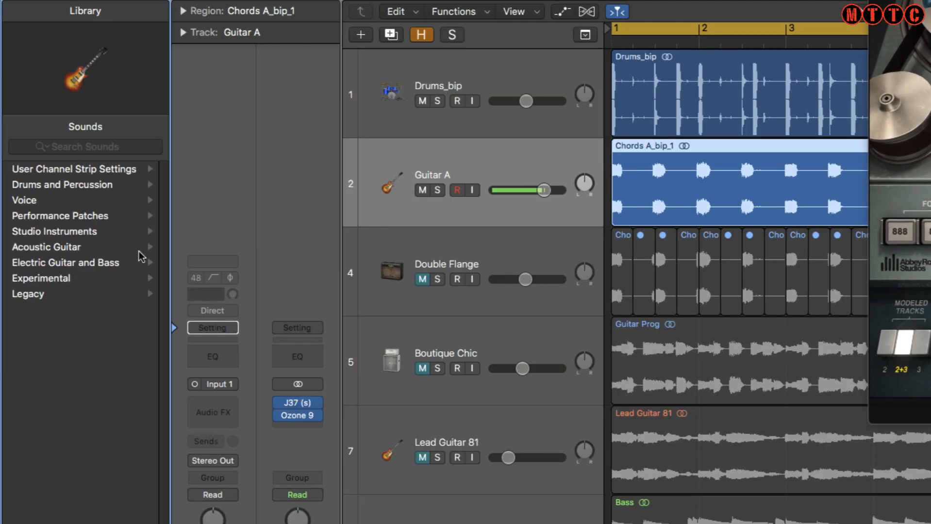
left_click(60, 266)
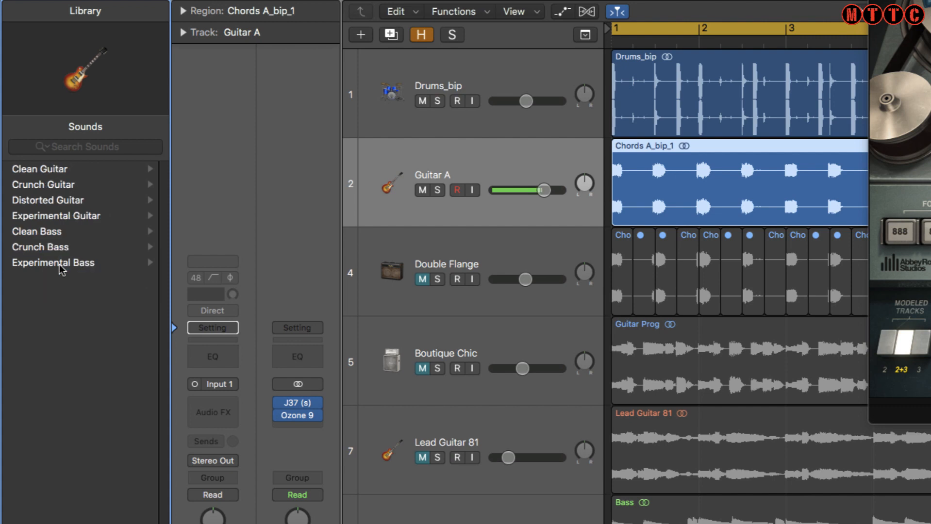
left_click(463, 153)
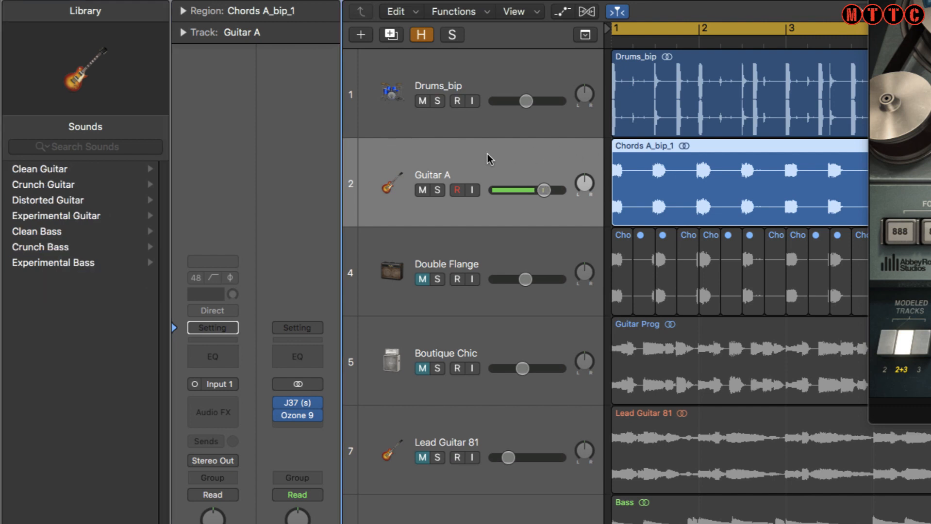
left_click(61, 171)
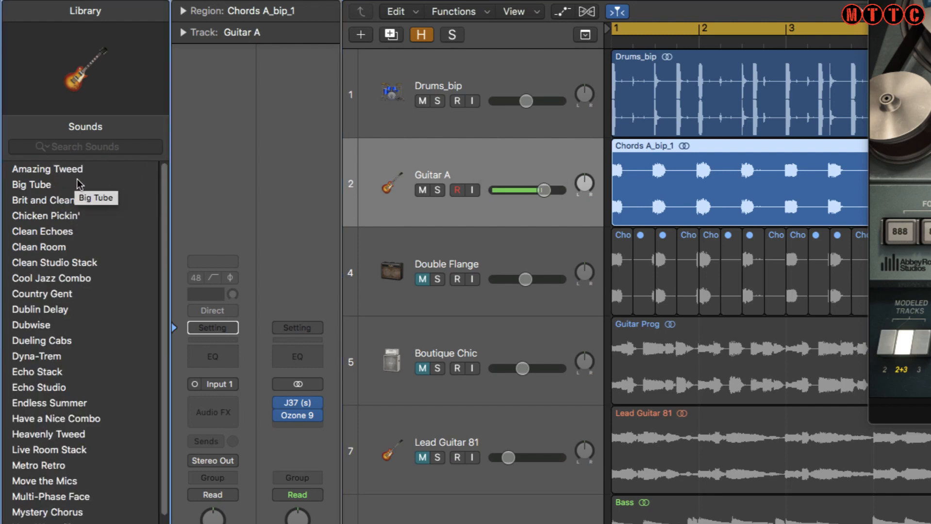
left_click(57, 200)
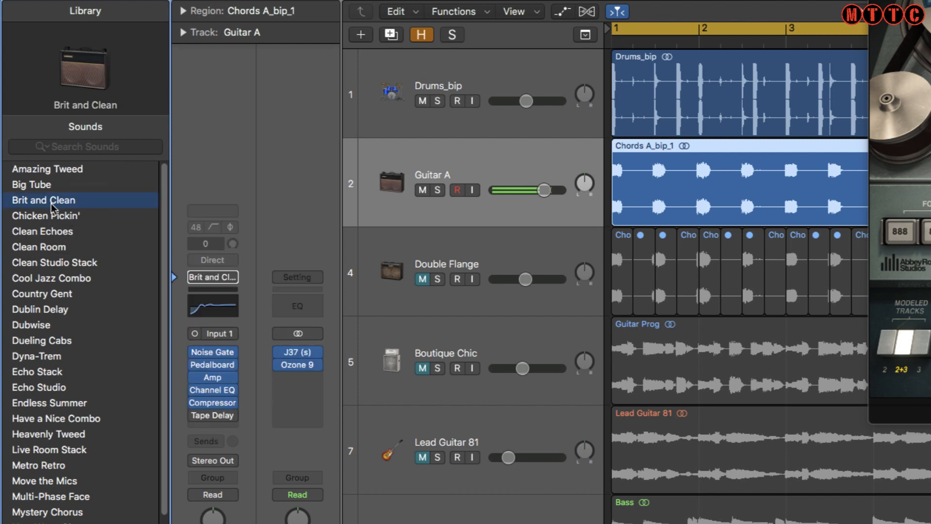
Step: Audition the Guitar A track during playback, switching its patch to Clean Echoes and Dubwise
key("space")
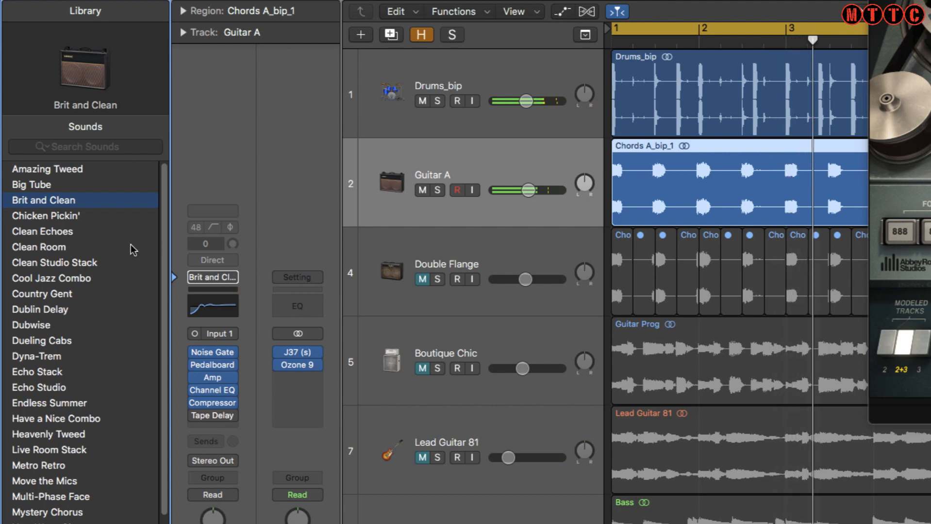
left_click(61, 234)
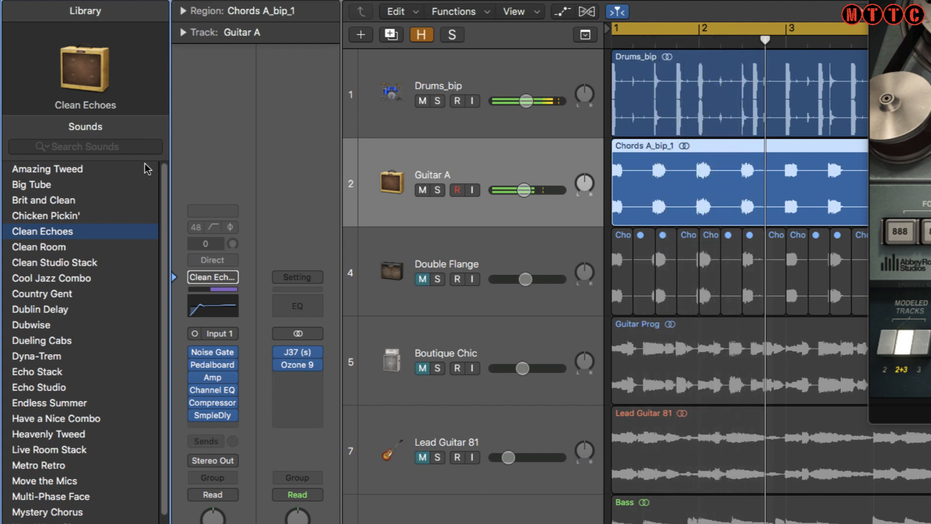
left_click(46, 328)
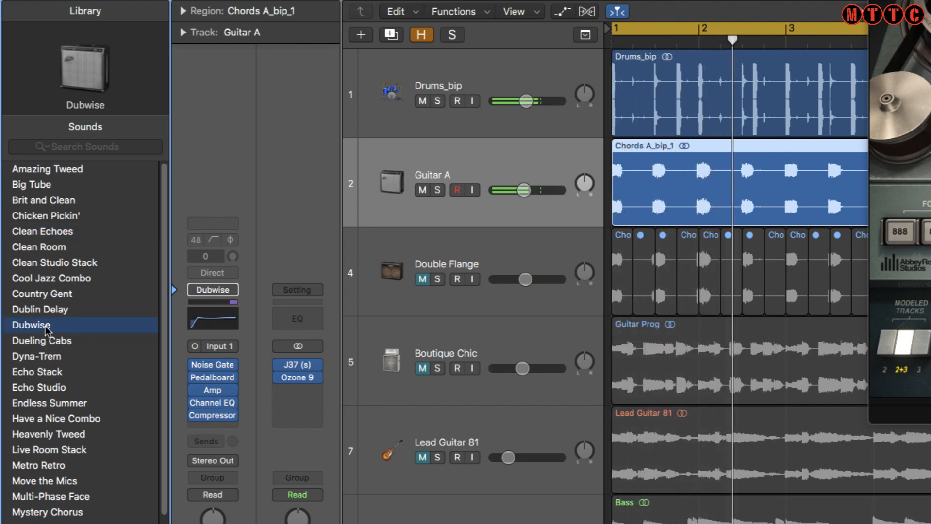
Step: Go through the Clean Guitar patches from Amazing Tweed to Clean Echoes on Guitar A, load Clean Studio Stack and play it back
left_click(88, 170)
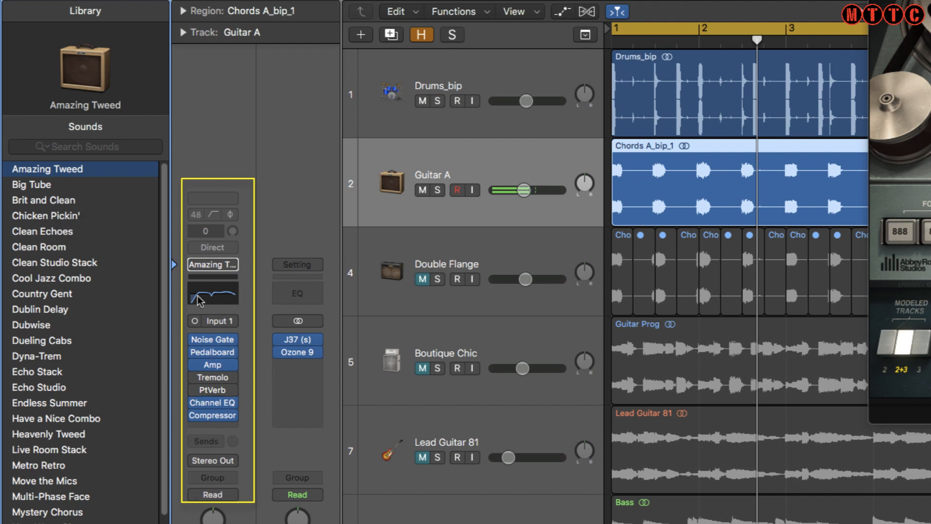
left_click(64, 201)
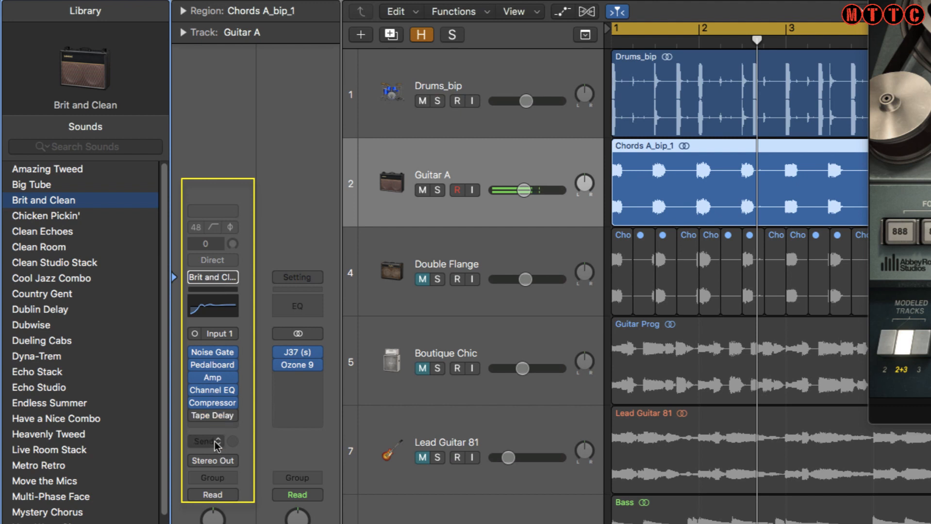
left_click(60, 219)
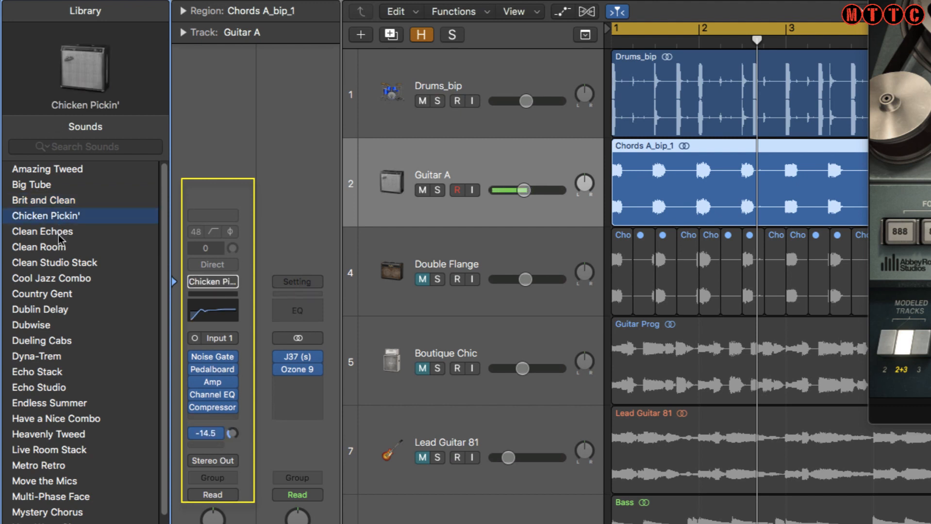
left_click(62, 232)
left_click(63, 246)
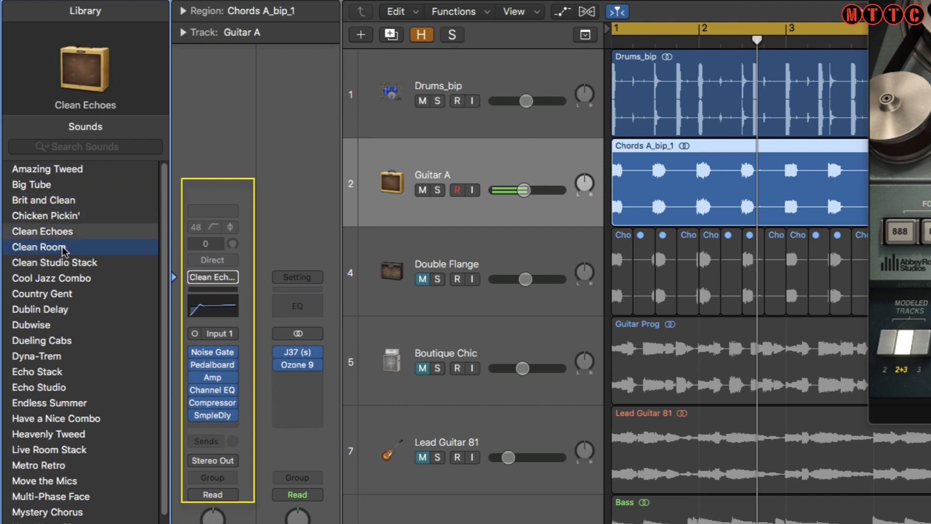
left_click(78, 265)
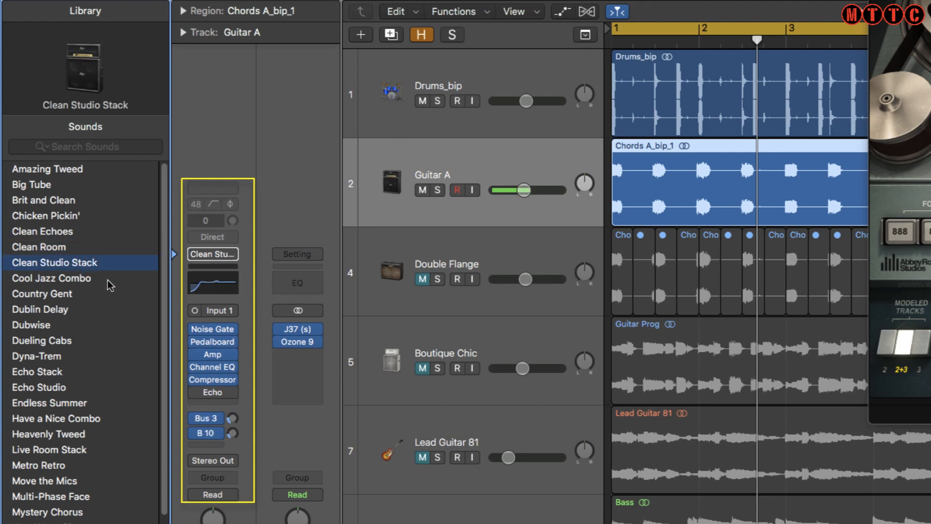
key("space")
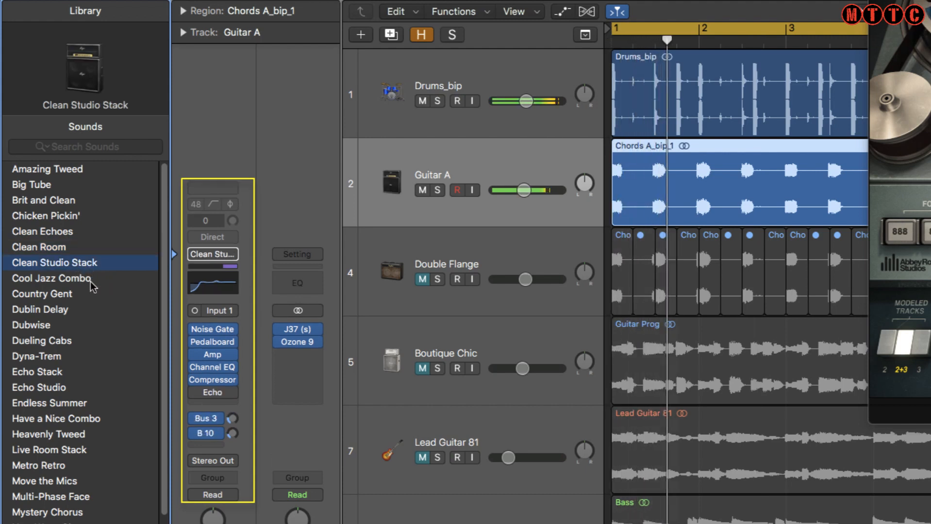
Step: Examine the Noise Gate and Pedalboard plug-ins on the Guitar A channel strip
mouse_move(217, 330)
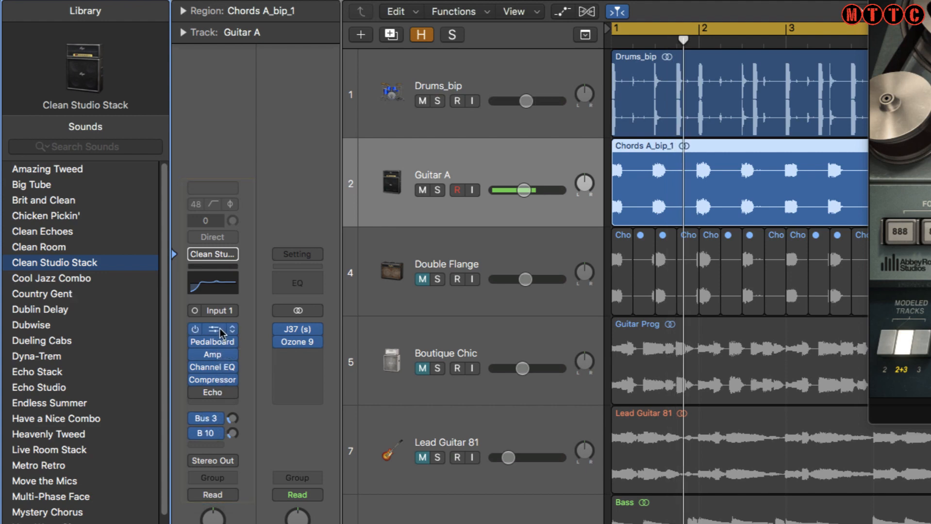
left_click(220, 328)
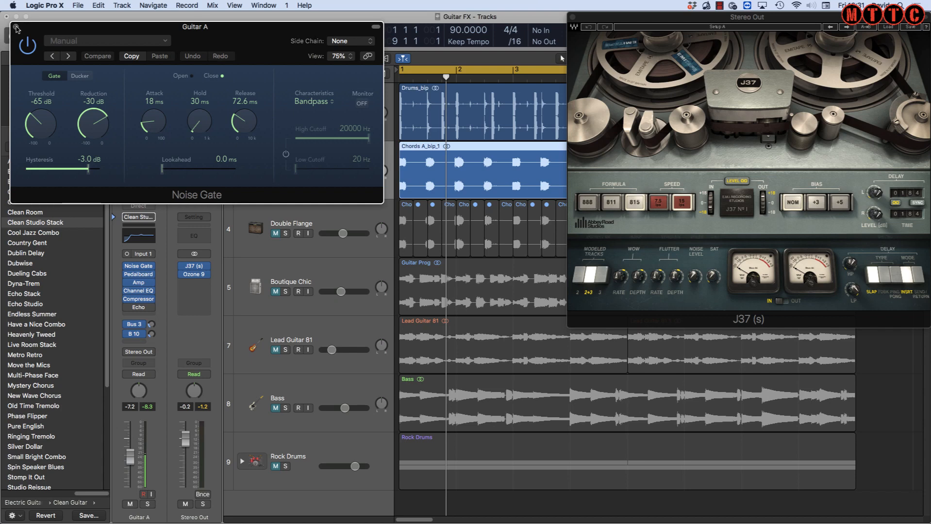
left_click(16, 28)
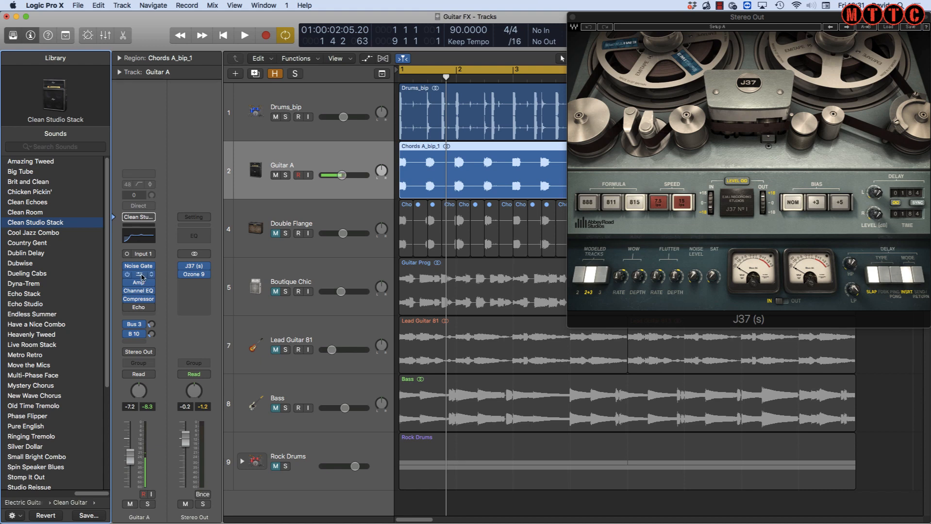
left_click(140, 275)
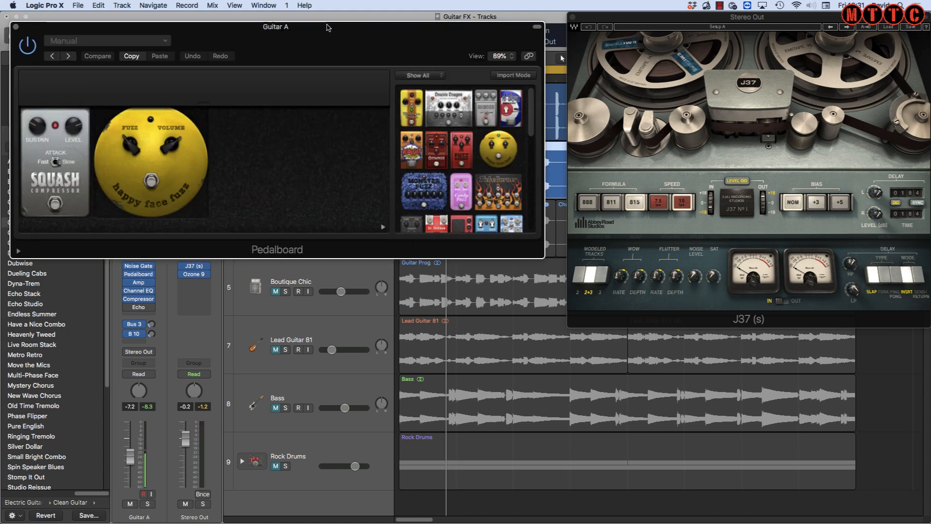
left_click_drag(328, 27, 313, 3)
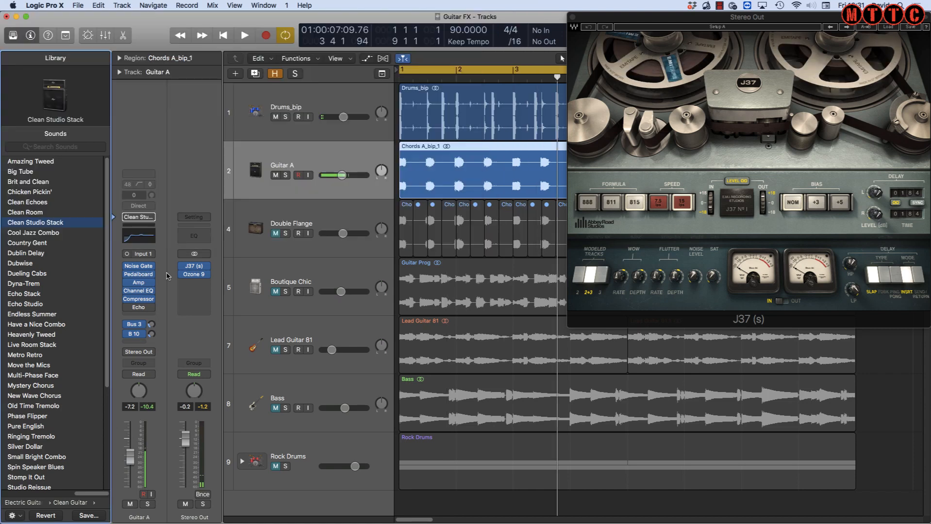
Step: Examine the Amp Designer settings on the Guitar A channel strip, close them and open the Channel EQ
left_click(141, 283)
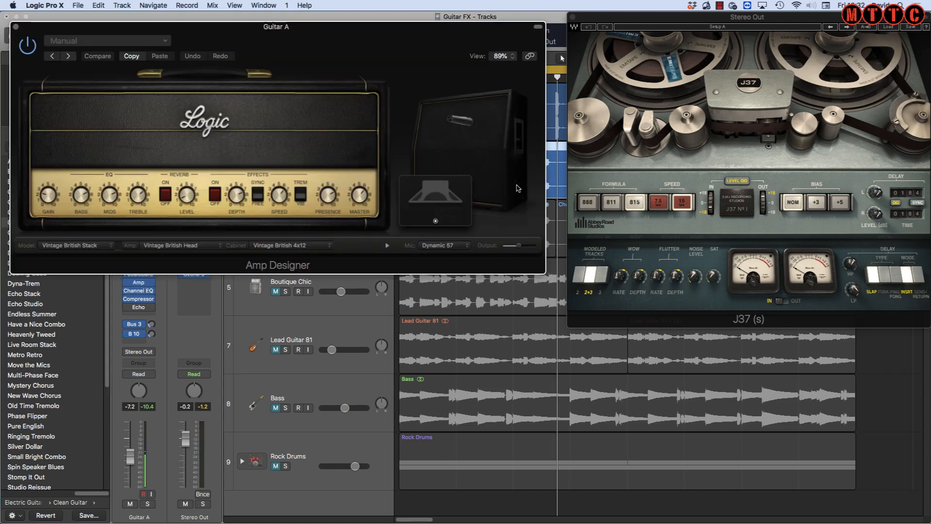
left_click(15, 27)
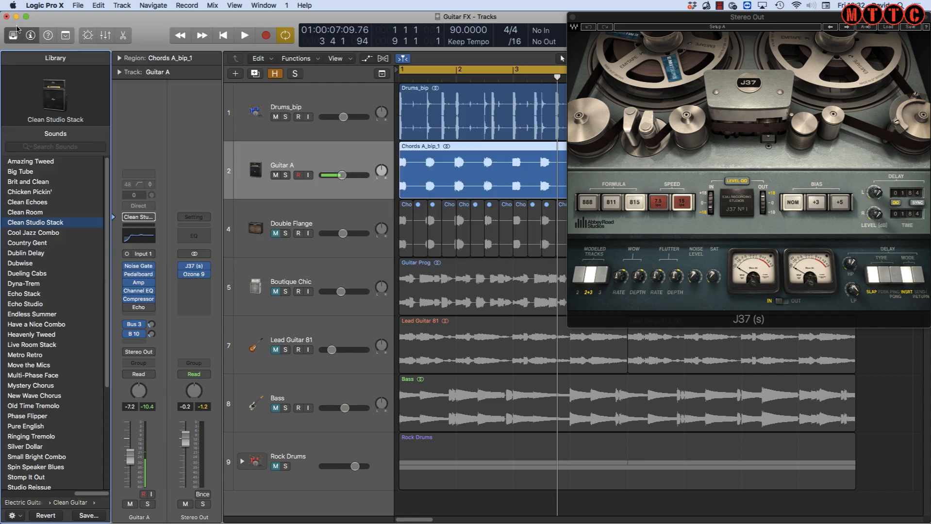
left_click(139, 291)
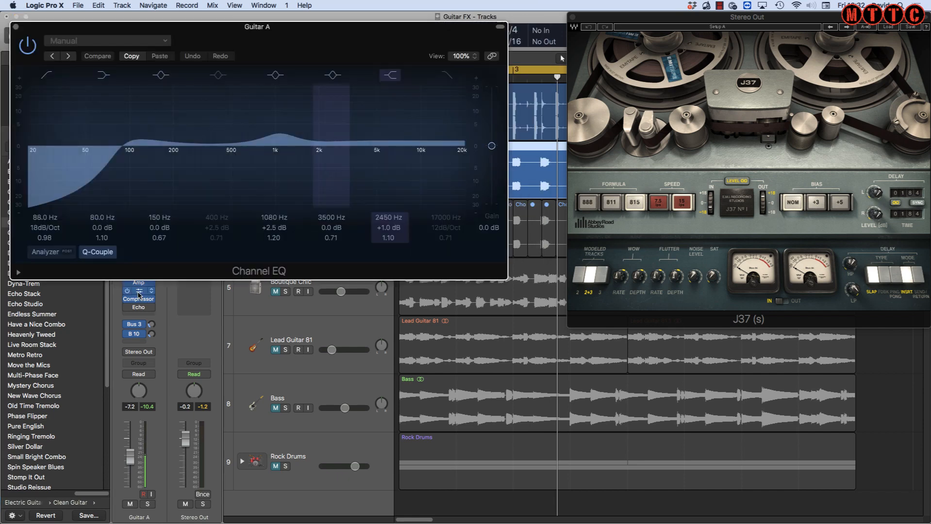
Step: Examine the Compressor and Echo plug-ins on the Guitar A channel strip, playing the song back with the Echo open
left_click(142, 300)
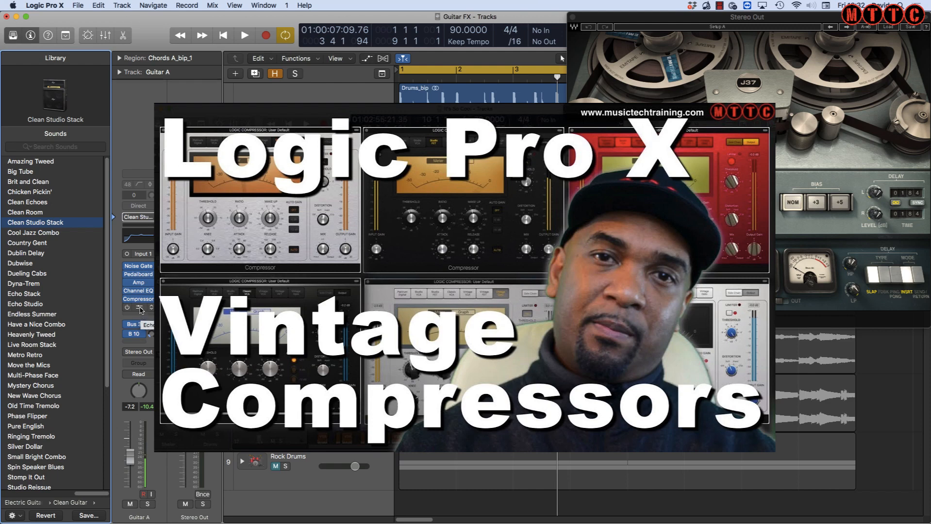
left_click(141, 310)
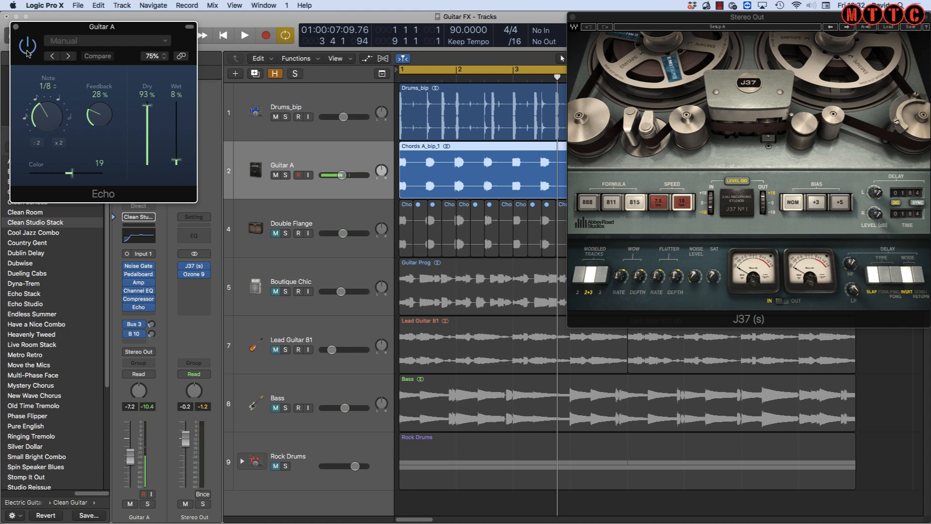
key("space")
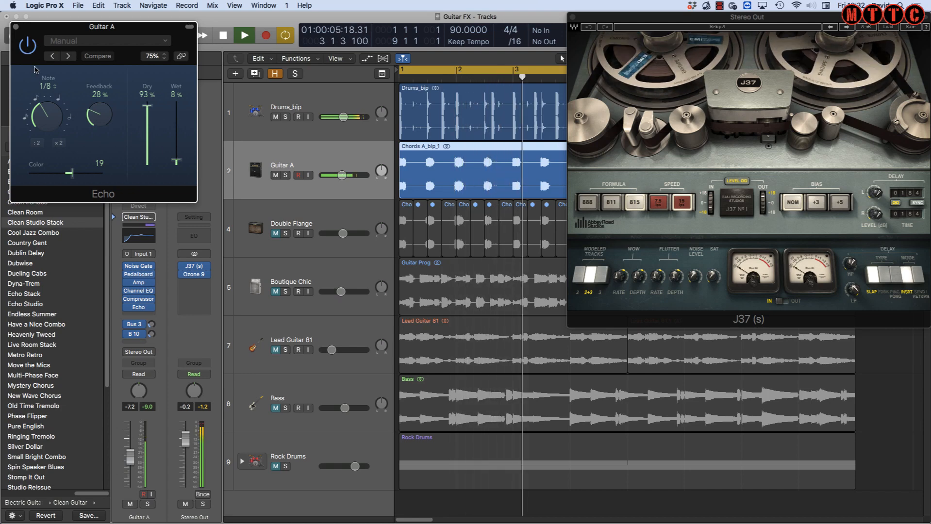
left_click(16, 27)
left_click(285, 145)
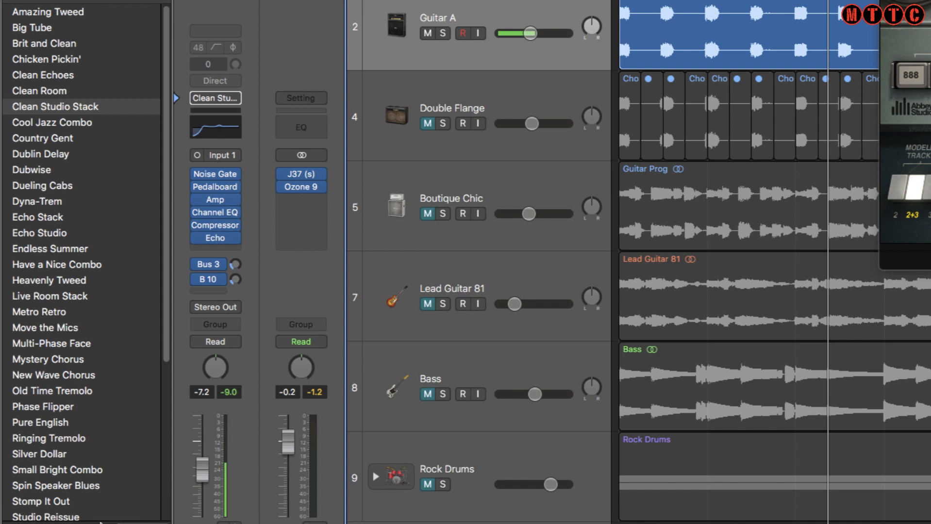
Step: Load the Crunch Guitar patch Boutique Chic on Guitar A, audition it during playback and switch the track to Double Flange
left_click(92, 523)
left_click(61, 198)
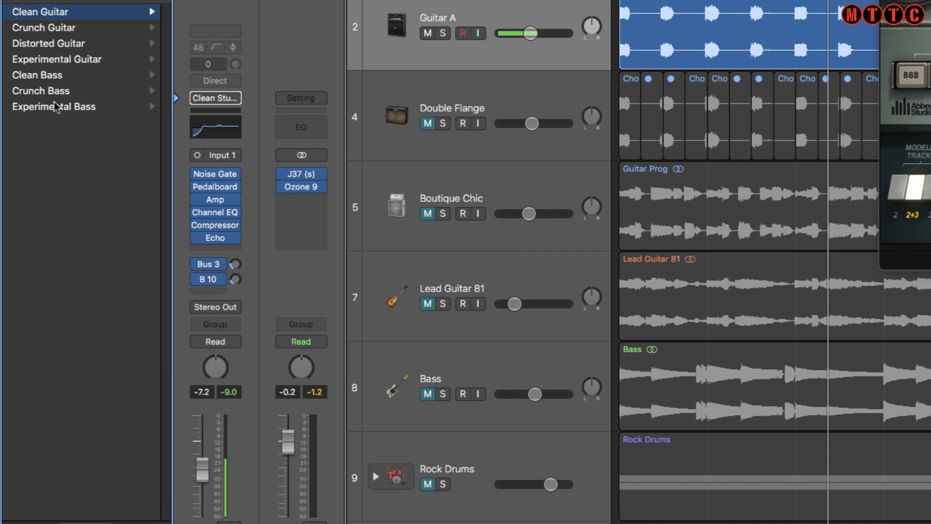
left_click(61, 27)
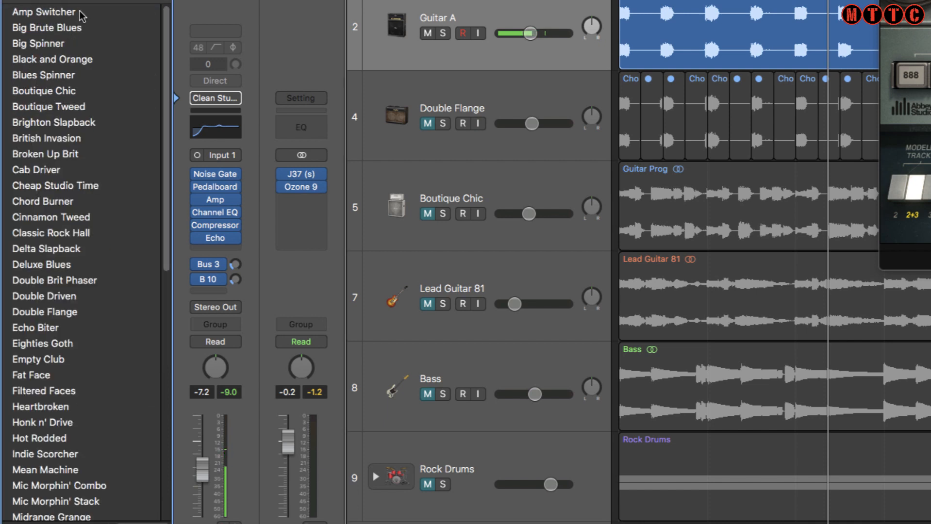
left_click(58, 92)
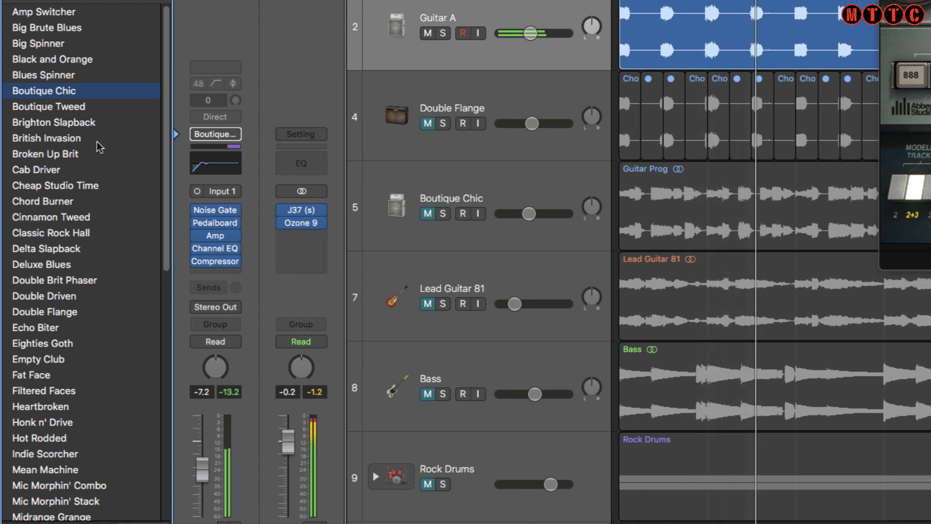
key("space")
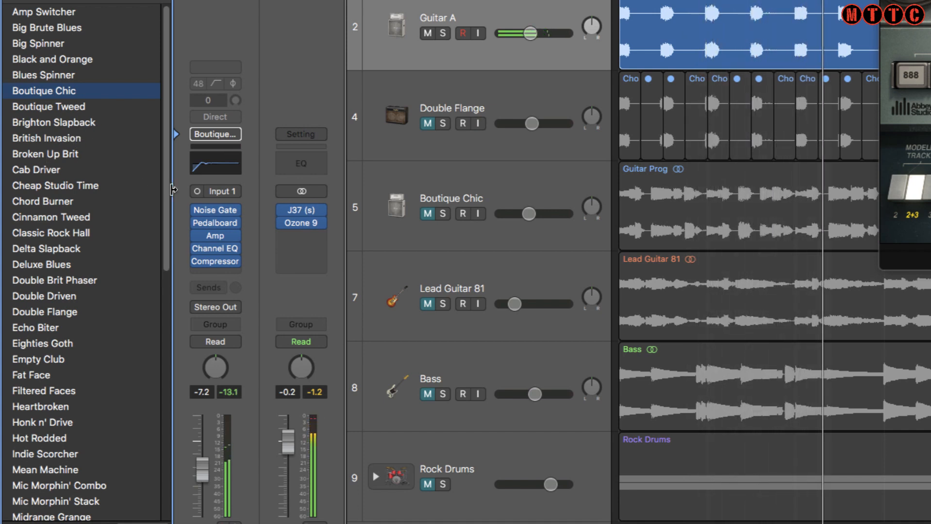
left_click(36, 312)
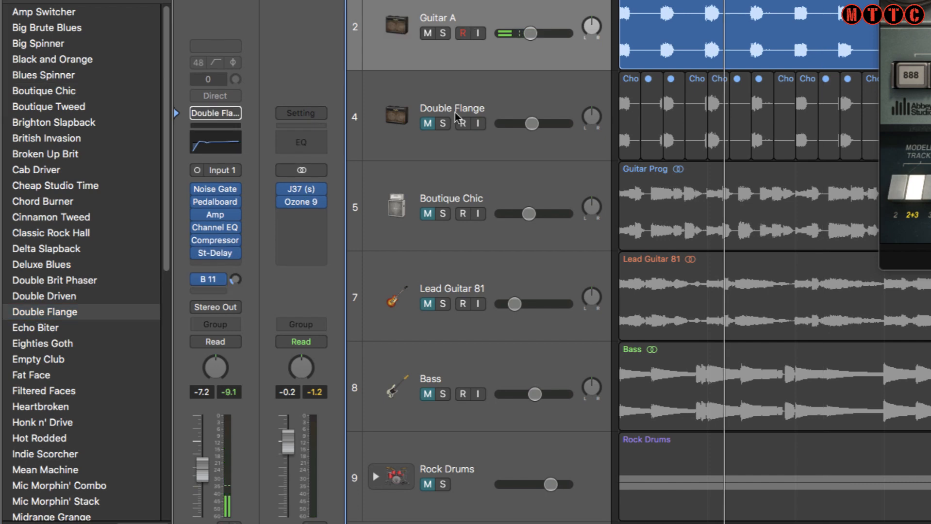
Step: Mute Guitar A, unmute the Double Flange track and play it back, setting its volume fader to -8.2 dB
left_click(443, 95)
left_click(428, 33)
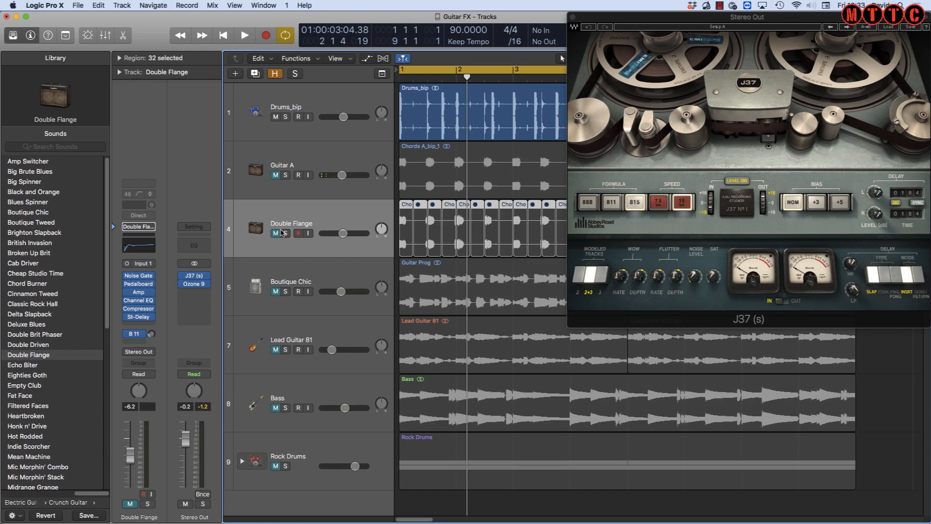
left_click(277, 233)
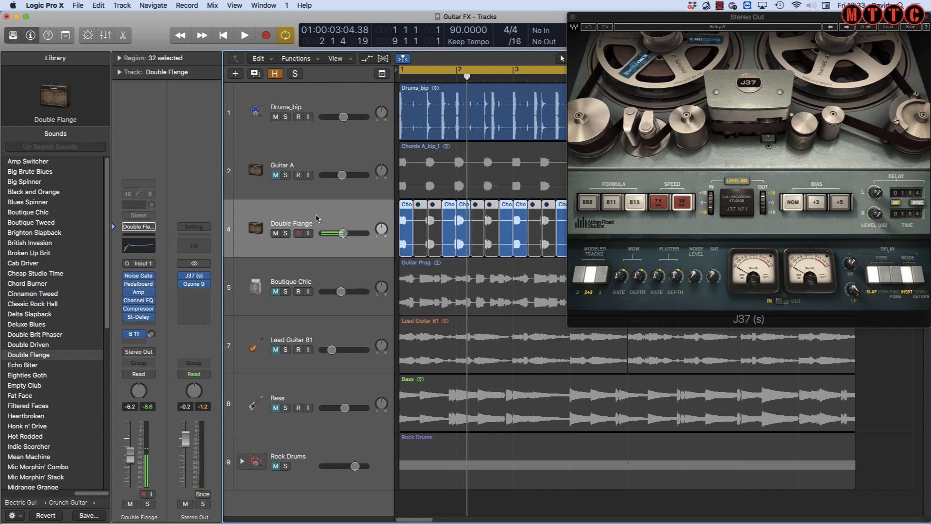
key("space")
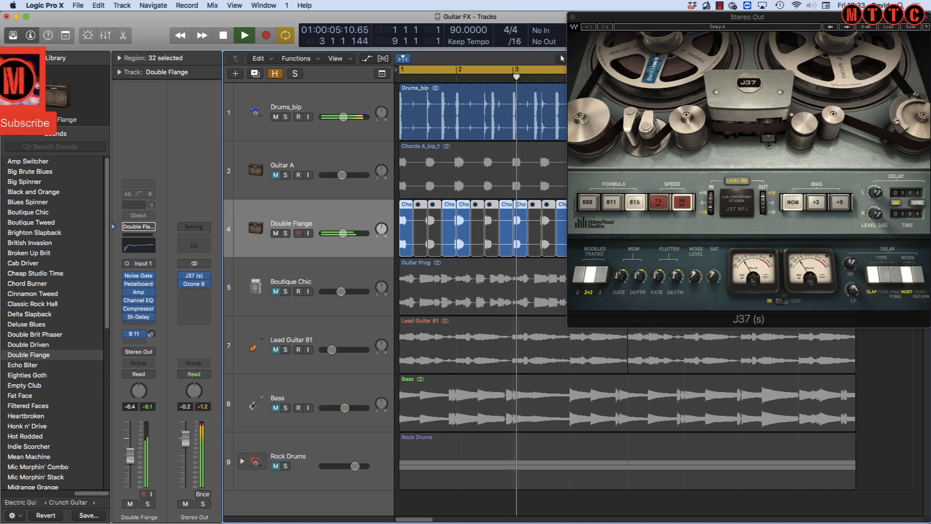
left_click_drag(131, 460, 131, 462)
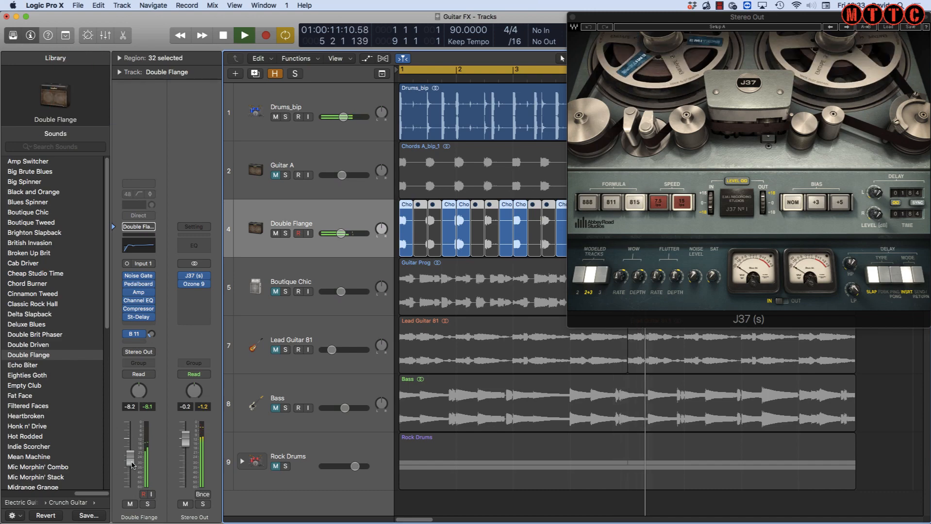
key("space")
Step: Load the Boutique Chic patch on the Guitar Prog track and try Pop Sparkler from the same Crunch Guitar patches
left_click(430, 263)
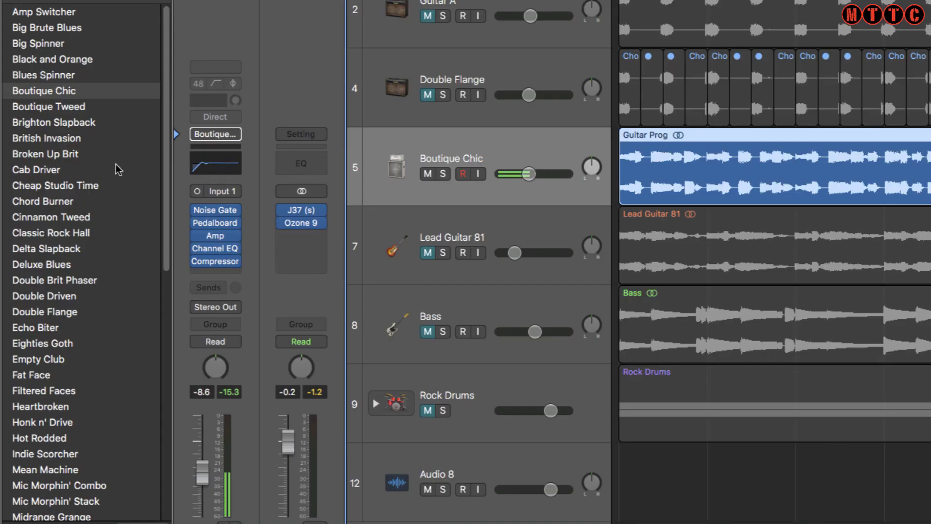
mouse_move(217, 237)
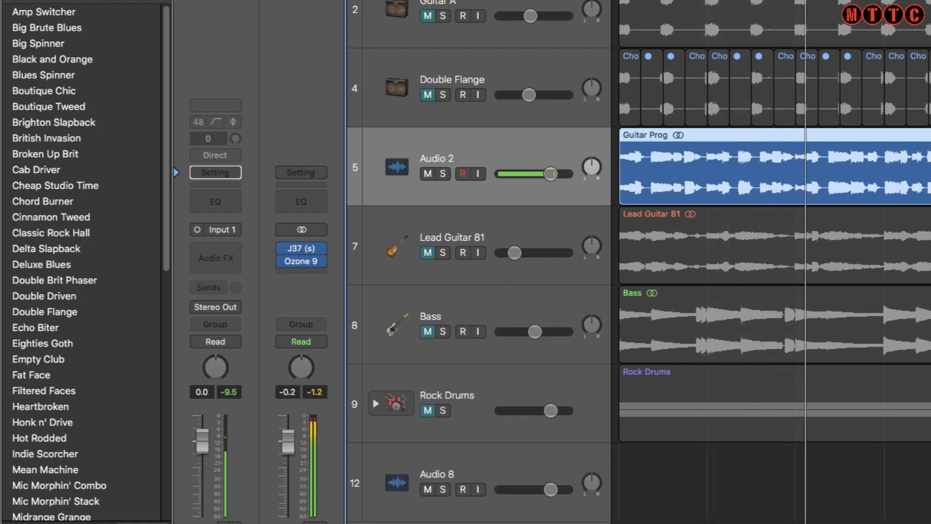
left_click(42, 92)
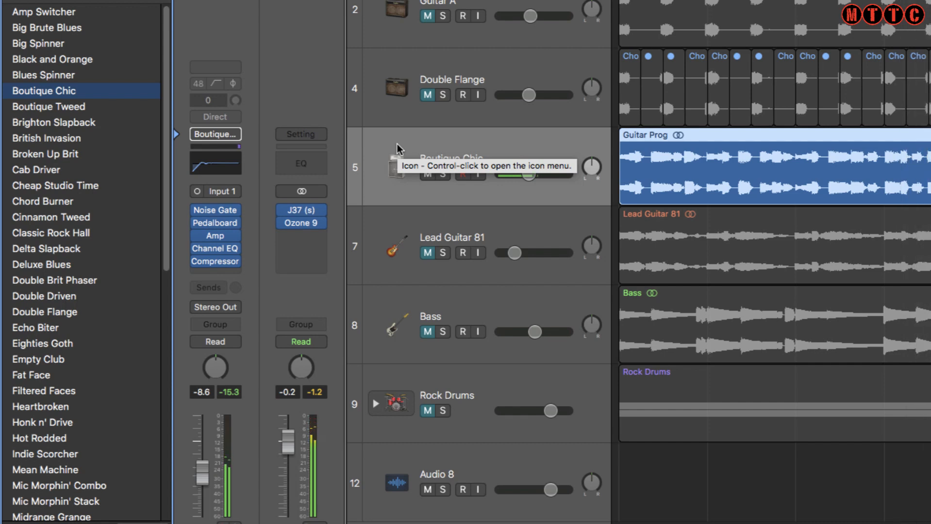
scroll(31, 226, "down", 10)
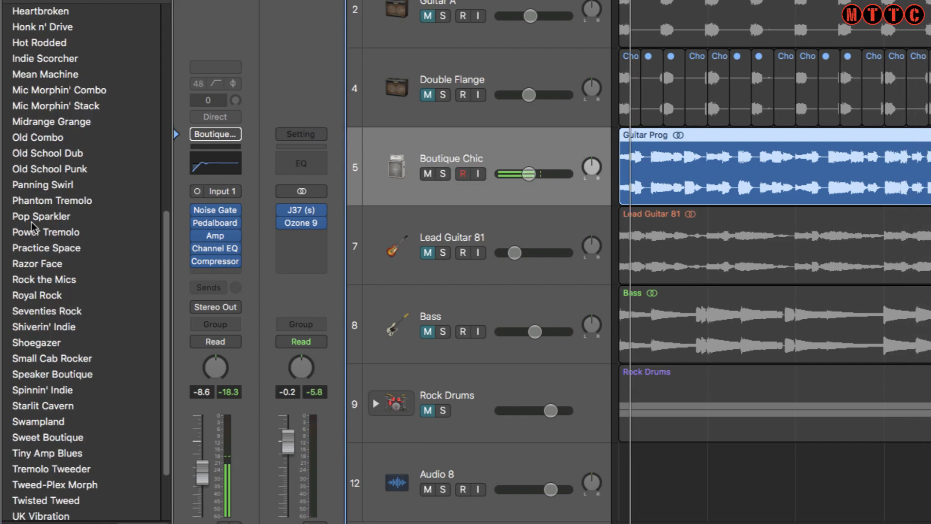
left_click(42, 221)
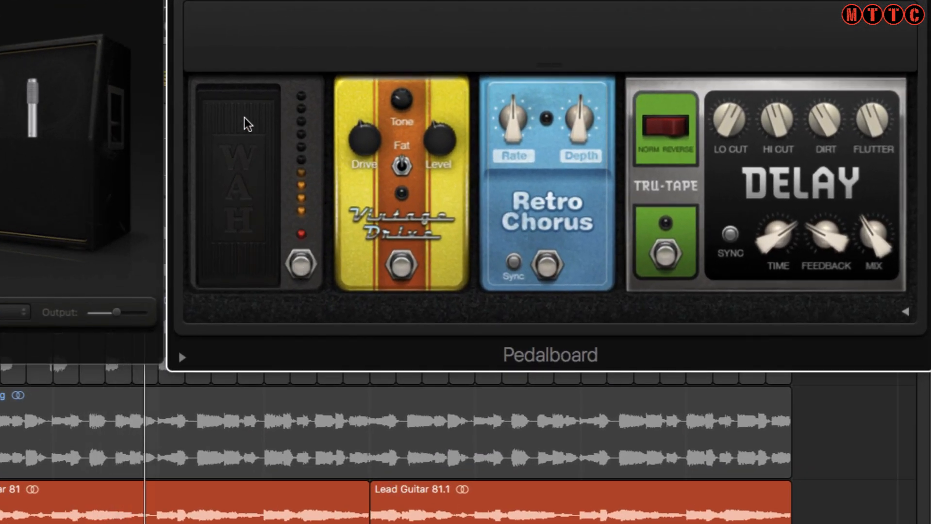
Step: Audition the Wah and Vintage Drive pedals on the lead guitar's Pedalboard, switch both off and turn Retro Chorus on
left_click_drag(244, 118, 252, 179)
left_click(300, 264)
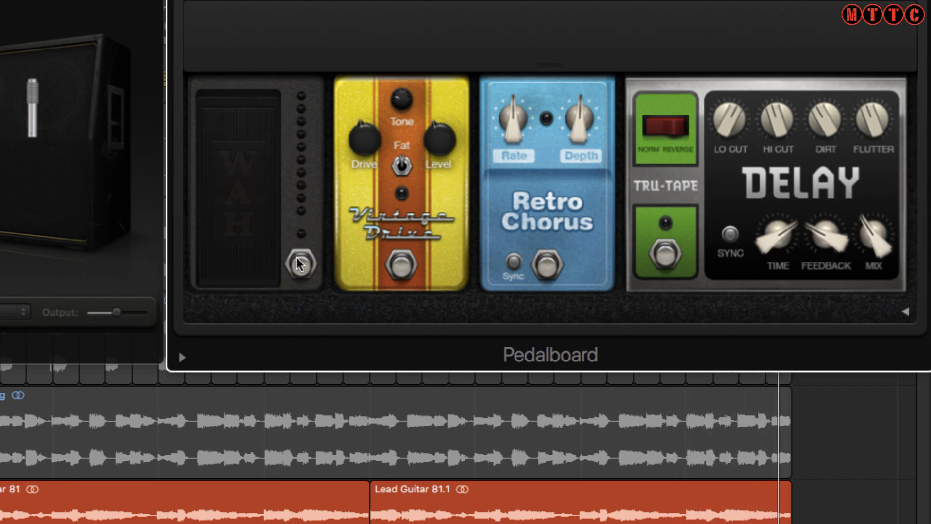
left_click(396, 270)
left_click(547, 265)
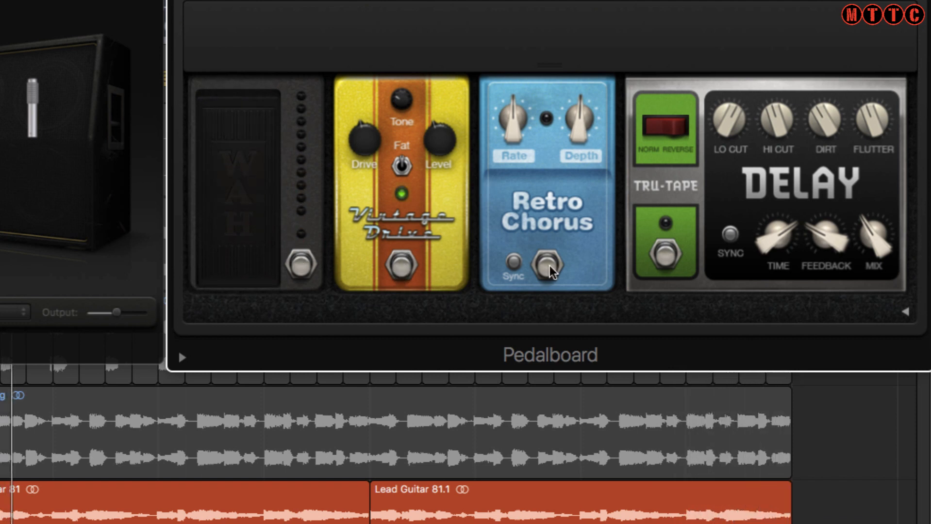
left_click(401, 264)
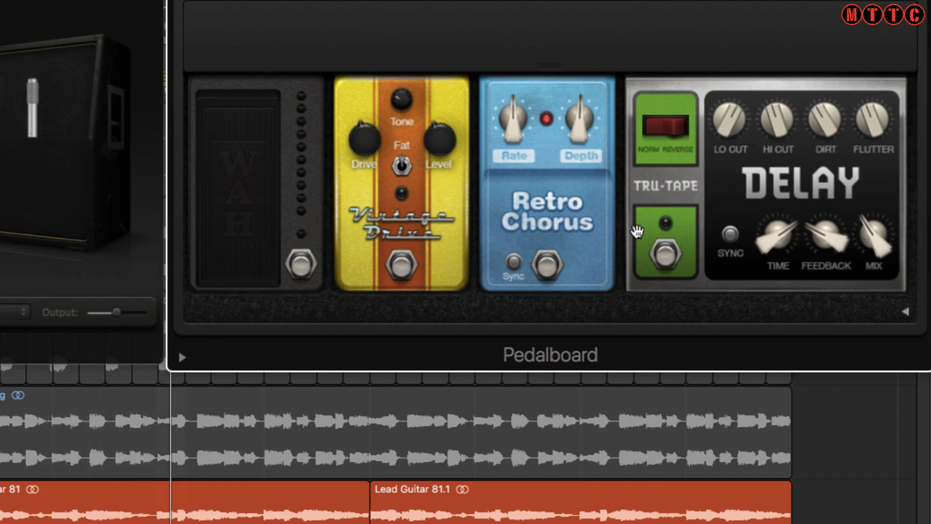
Step: Audition the Tru-Tape Delay pedal, turning its Mix knob to the centre before switching the delay off again
left_click(665, 254)
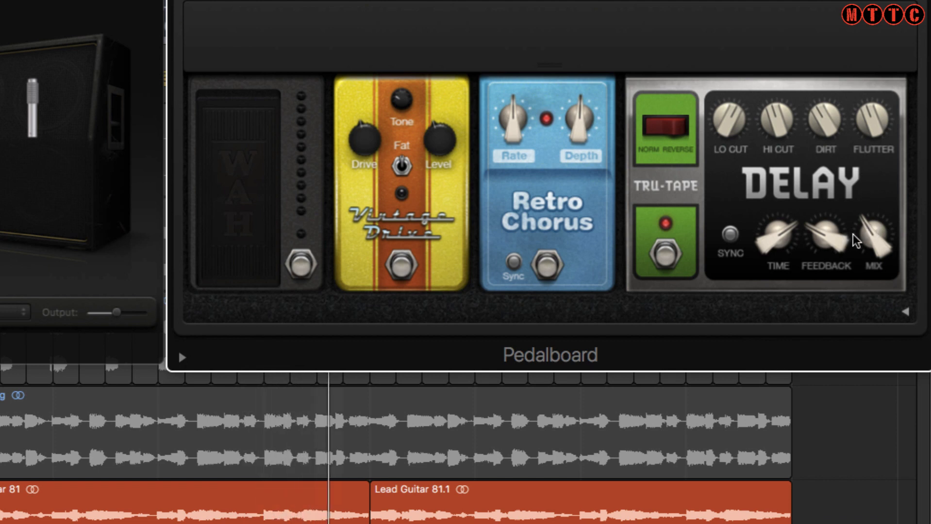
mouse_move(868, 220)
left_click_drag(867, 220, 873, 214)
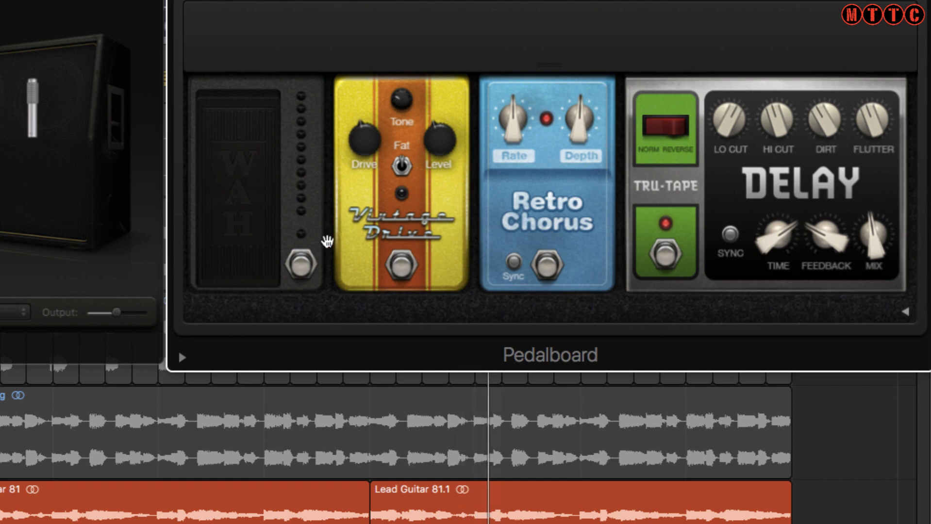
left_click(666, 254)
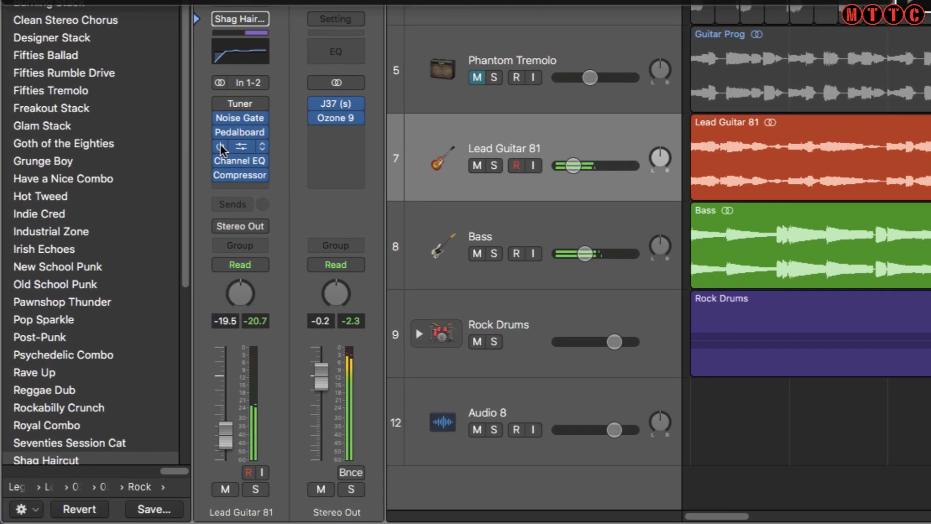
Step: Bypass the Lead Guitar 81 plug-ins from Noise Gate to Compressor for comparison, and switch the whole chain back on, including the Tuner
left_click(131, 300)
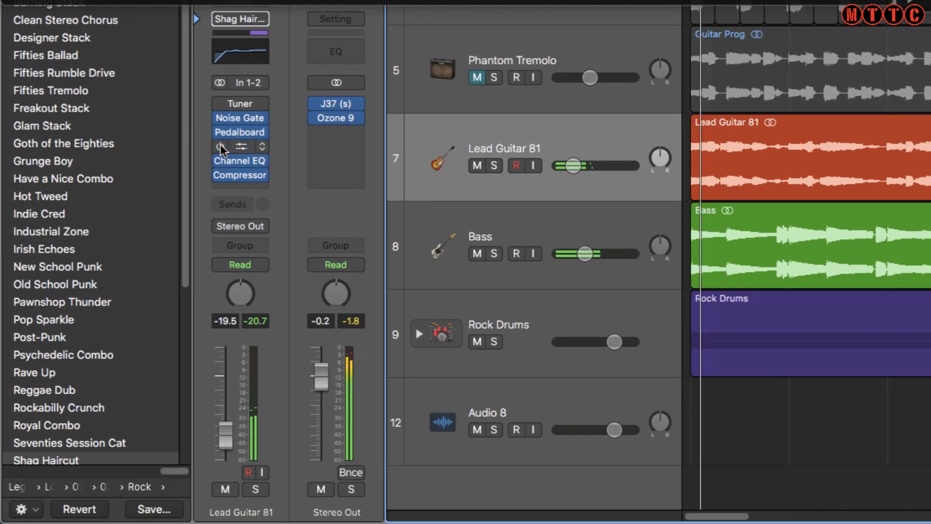
left_click(217, 117)
left_click_drag(218, 132, 214, 175)
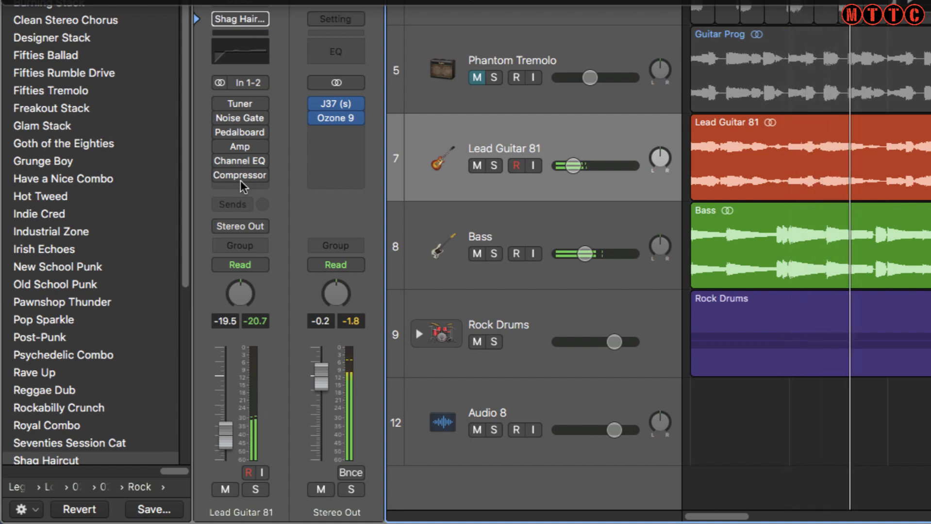
left_click(448, 134)
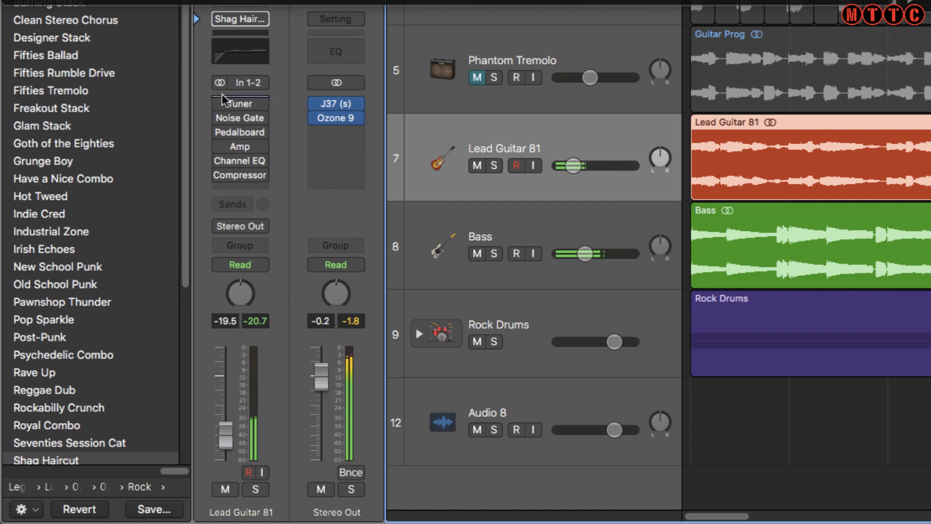
left_click_drag(219, 104, 224, 177)
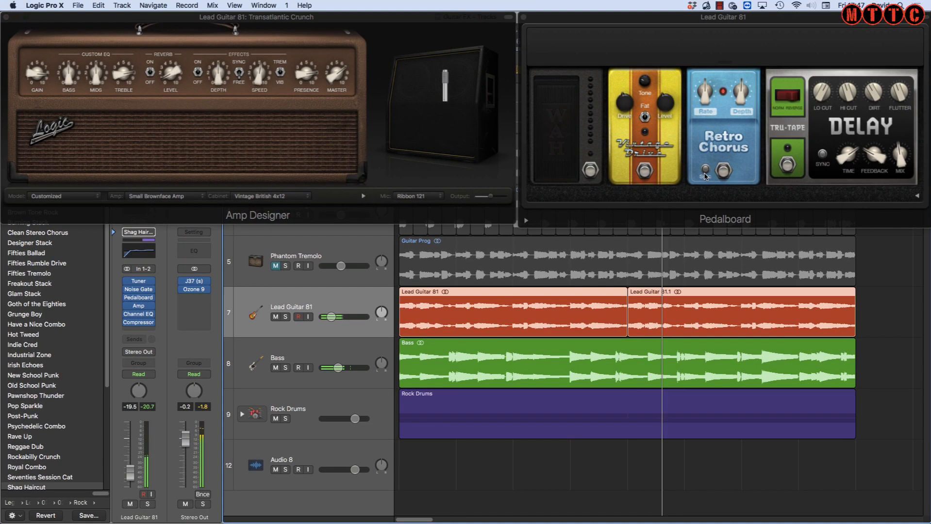
Step: Switch the Retro Chorus pedal off and the Vintage Drive pedal on in the Lead Guitar 81 Pedalboard
left_click(760, 103)
left_click(657, 162)
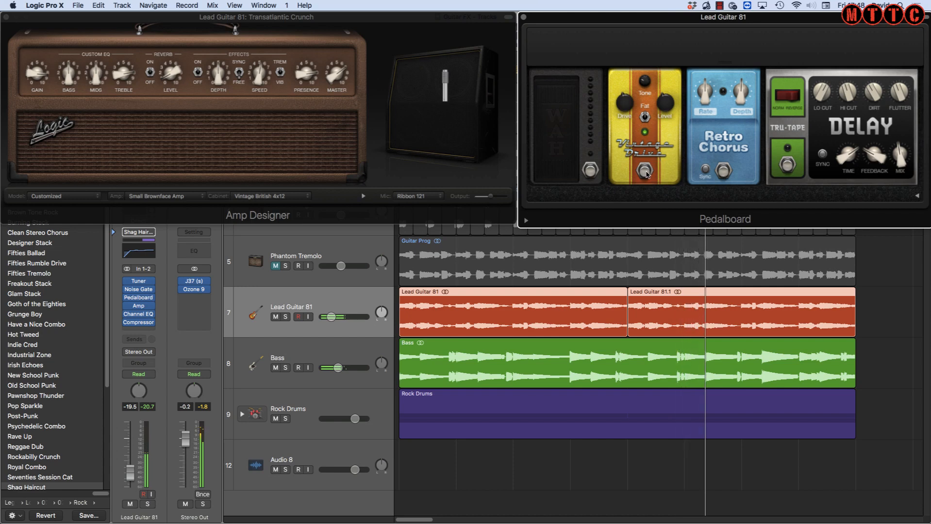
left_click(537, 306)
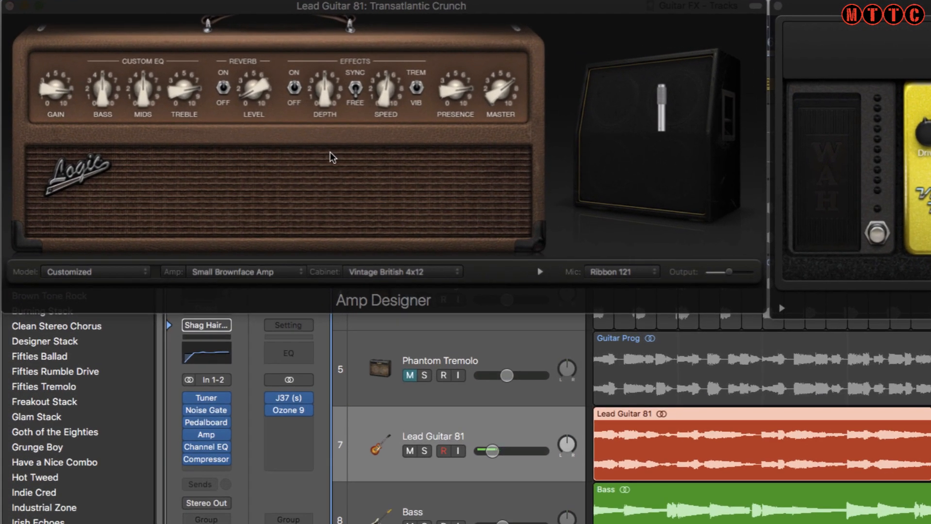
Step: Examine the available models, amps, cabinets and microphones in the Lead Guitar 81 Amp Designer, keeping the current choices
left_click(132, 272)
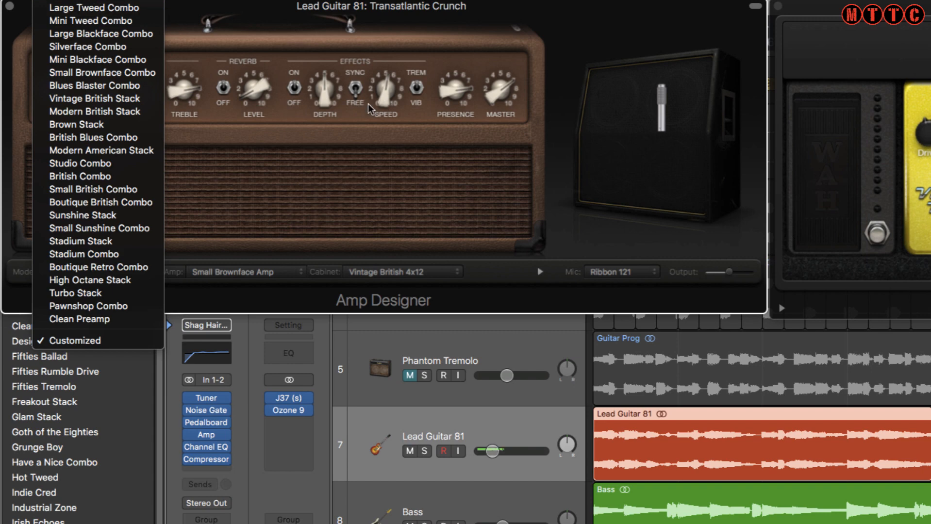
left_click(679, 104)
left_click(236, 271)
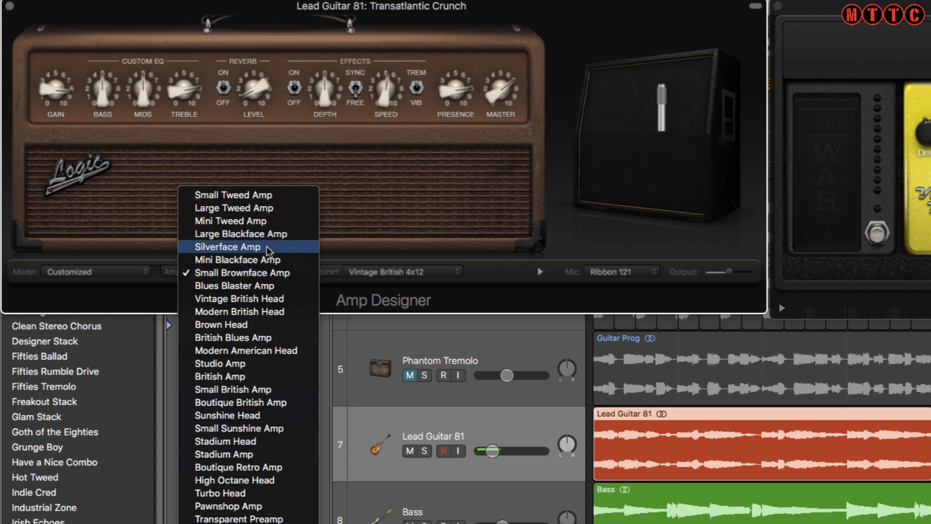
left_click(411, 275)
left_click(414, 273)
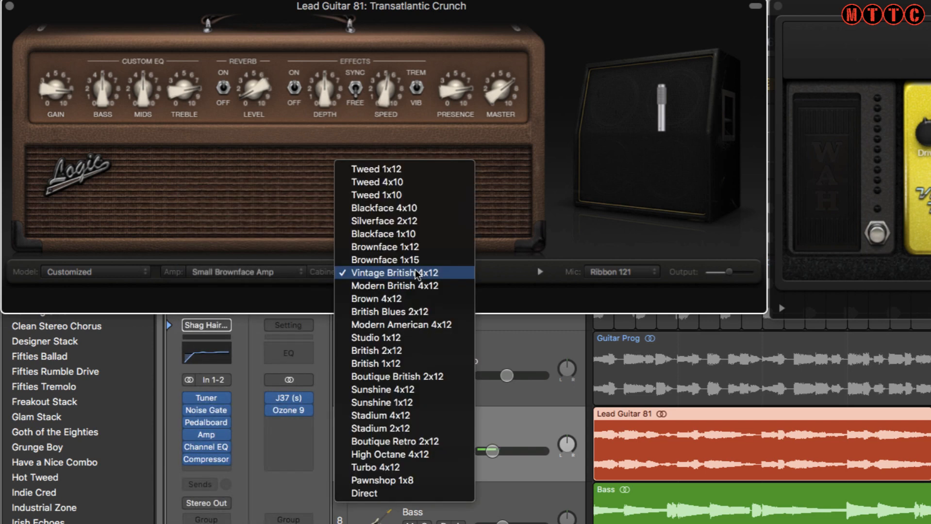
left_click(415, 273)
left_click(631, 273)
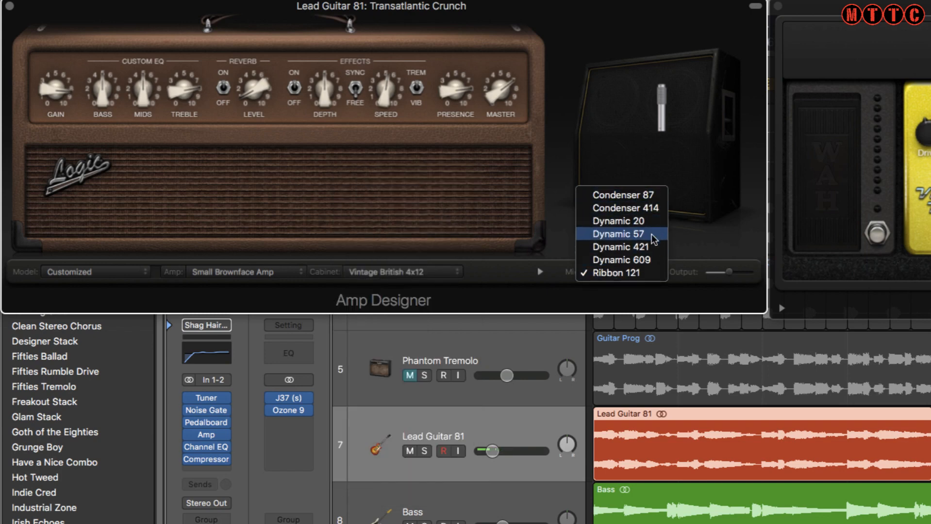
left_click(740, 230)
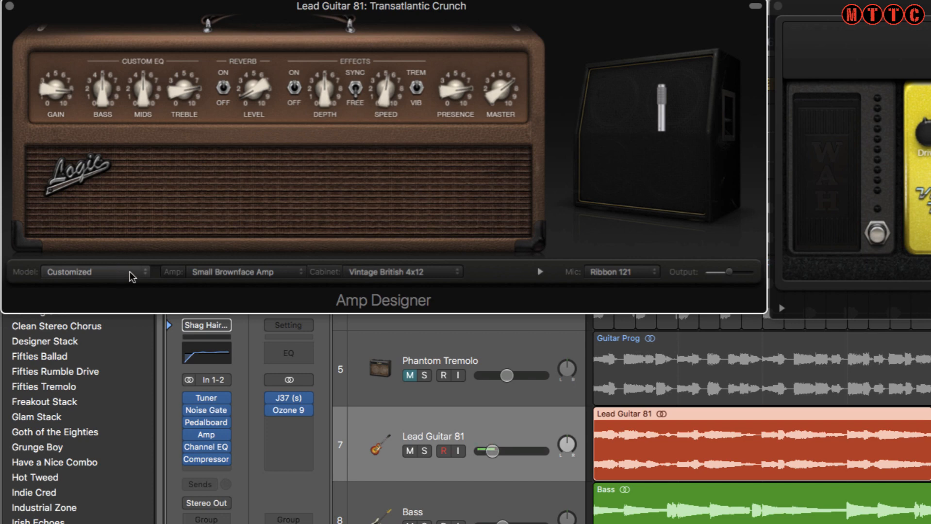
Step: Load the Vintage British Stack model in the Lead Guitar 81 Amp Designer and inspect the microphone placement at the cabinet
left_click(146, 271)
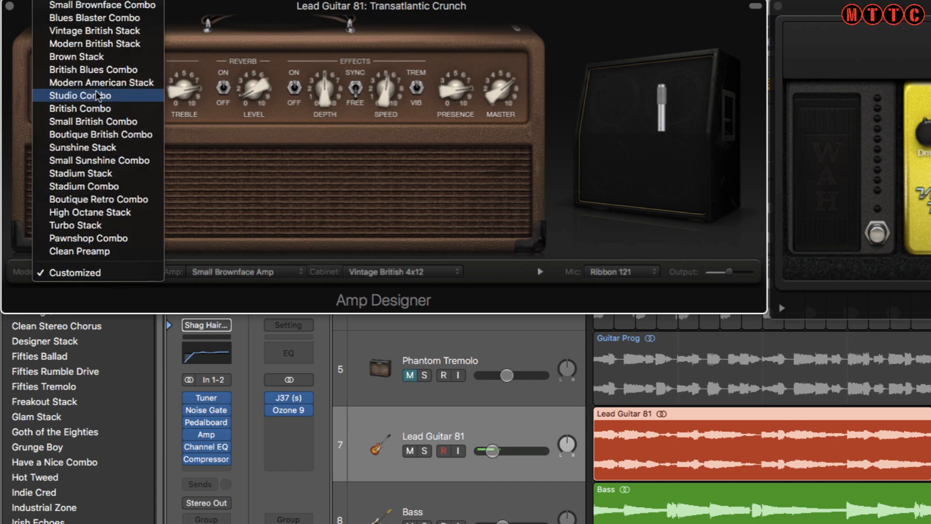
mouse_move(91, 1)
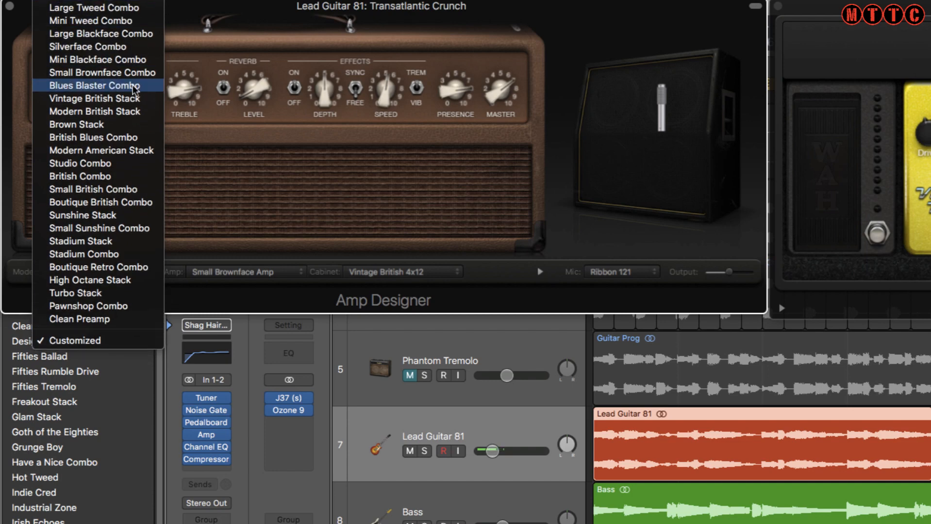
left_click(122, 100)
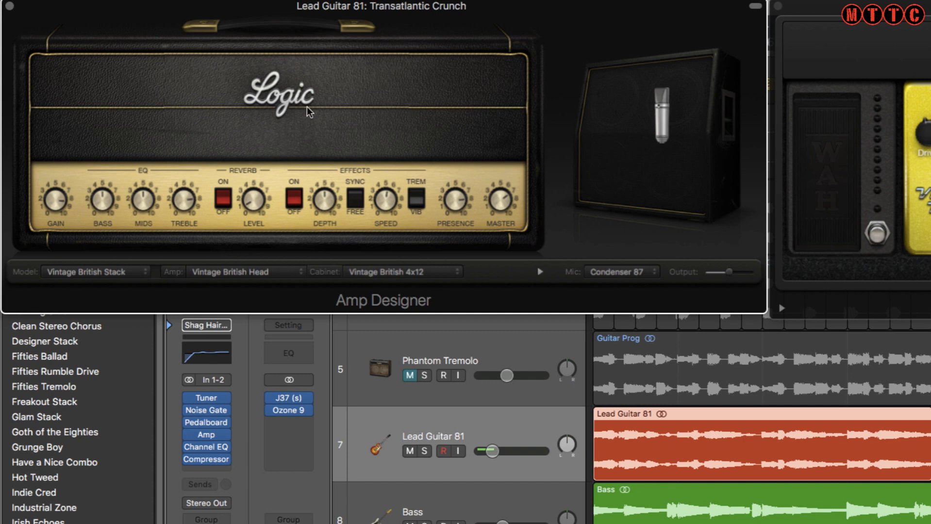
mouse_move(720, 89)
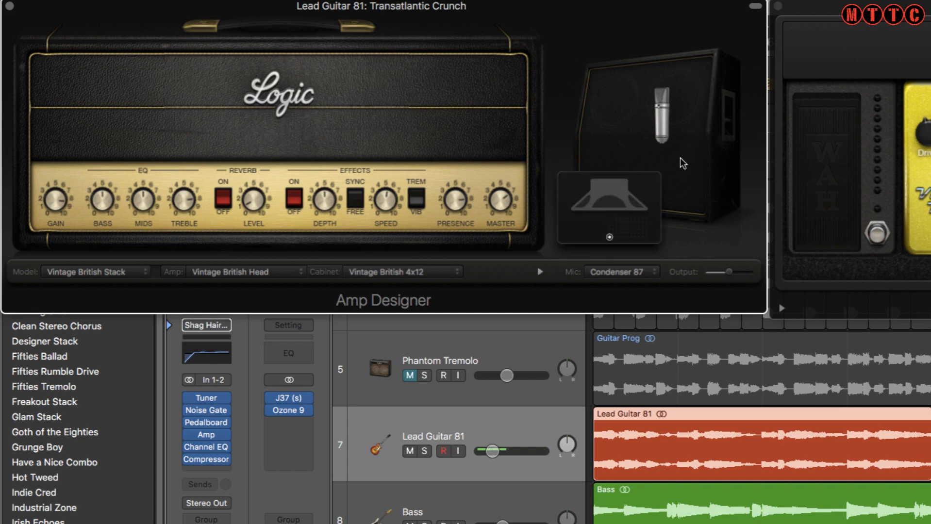
mouse_move(661, 96)
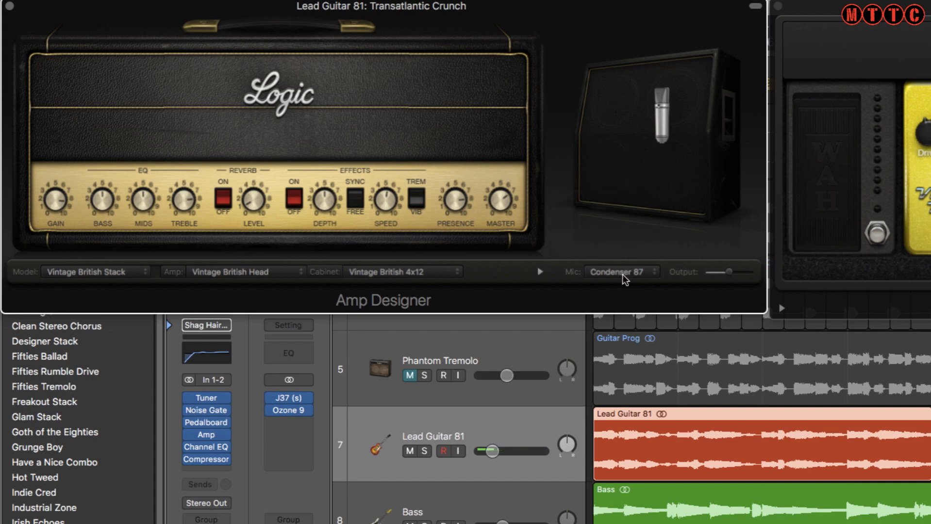
mouse_move(613, 232)
mouse_move(613, 232)
left_mouse_down()
mouse_move(604, 217)
mouse_move(589, 223)
mouse_move(648, 214)
mouse_move(604, 219)
mouse_move(611, 241)
mouse_move(618, 218)
mouse_move(617, 244)
mouse_move(660, 242)
mouse_move(605, 242)
left_mouse_up()
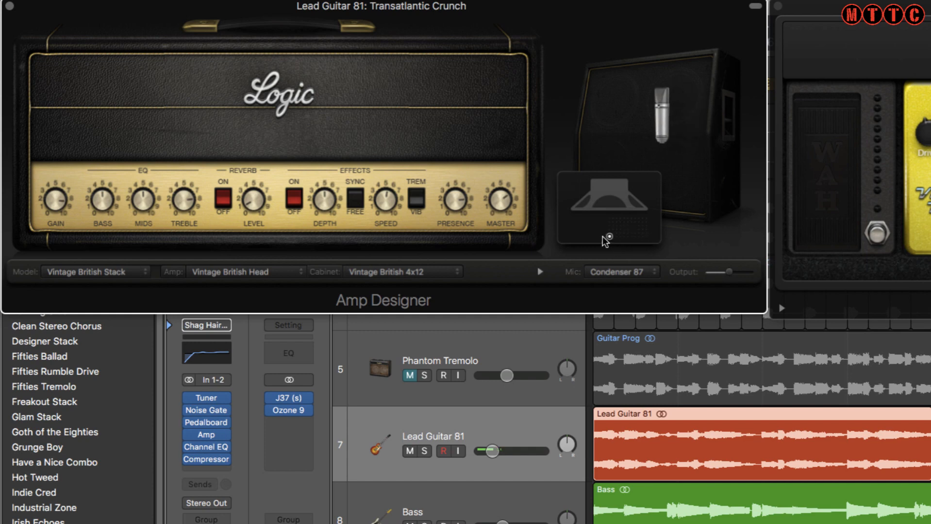
Step: Try the British Amp and Sunshine Head, settle on the Large Blackface Amp, and set its microphone to Dynamic 20
left_click(257, 272)
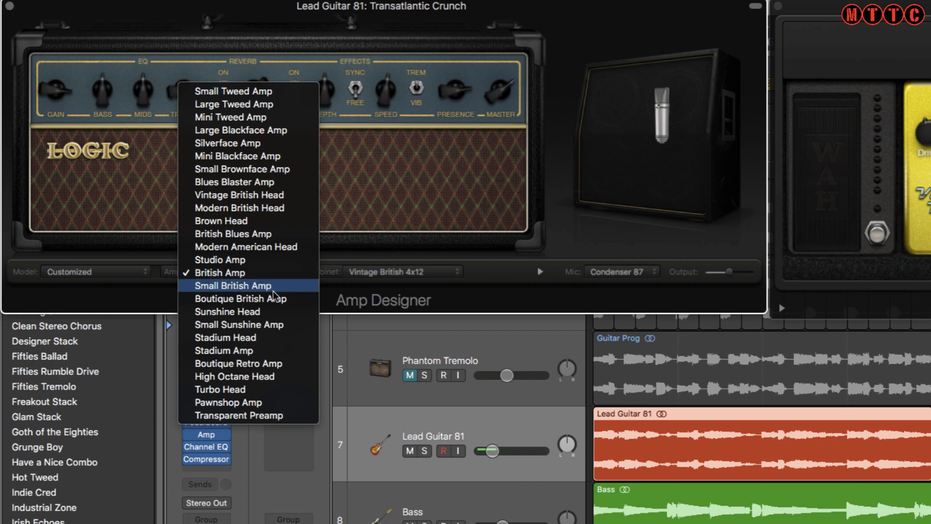
left_click(269, 312)
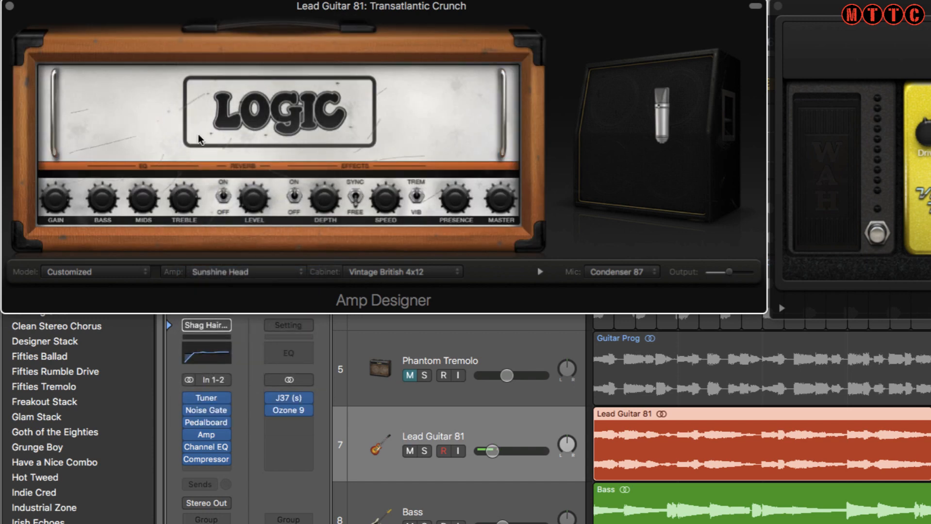
left_click(243, 272)
left_click(281, 231)
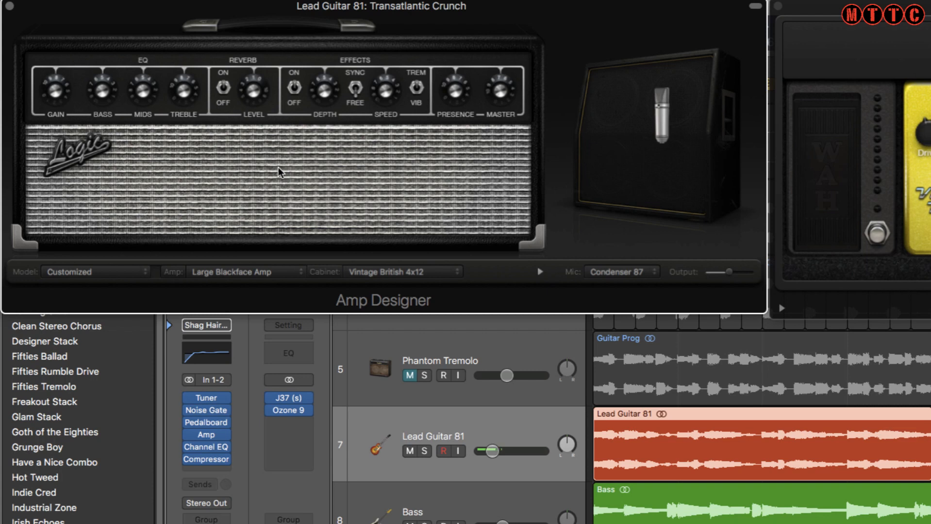
left_click(648, 272)
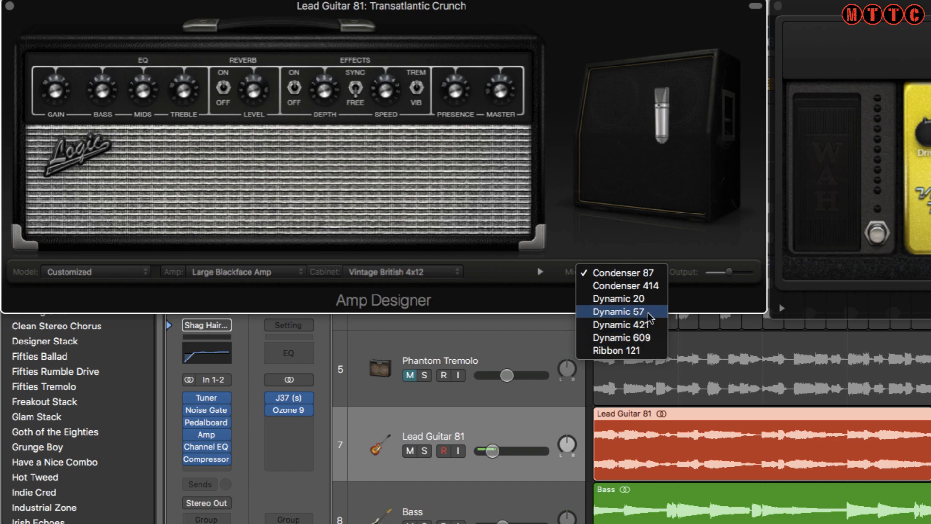
left_click(647, 299)
mouse_move(655, 91)
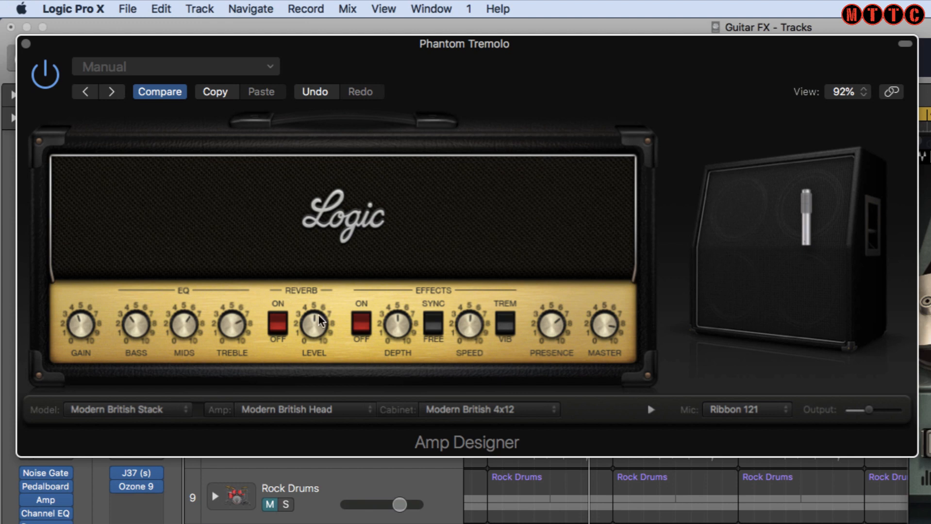
Step: Toggle the reverb switch in the Phantom Tremolo Amp Designer and set it back again
left_click(279, 328)
left_click(280, 328)
mouse_move(487, 330)
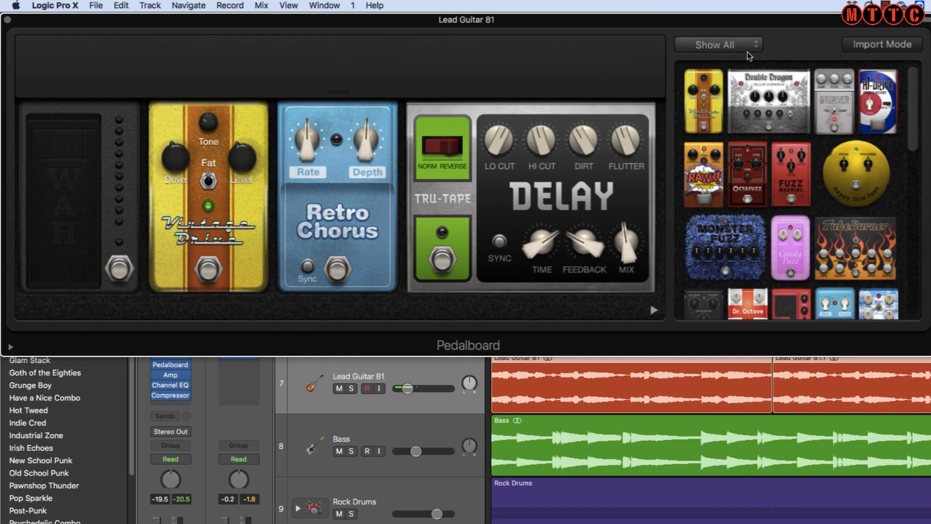
Step: Browse the Lead Guitar 81 Pedalboard's available pedals by category: Distortion, Pitch, Modulation, Delay, Dynamics and Utility
left_click(751, 47)
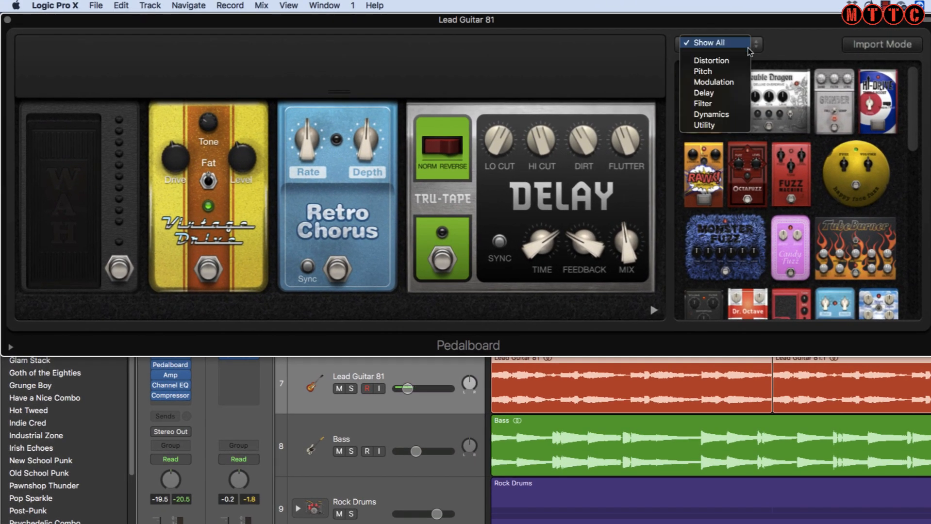
left_click(732, 61)
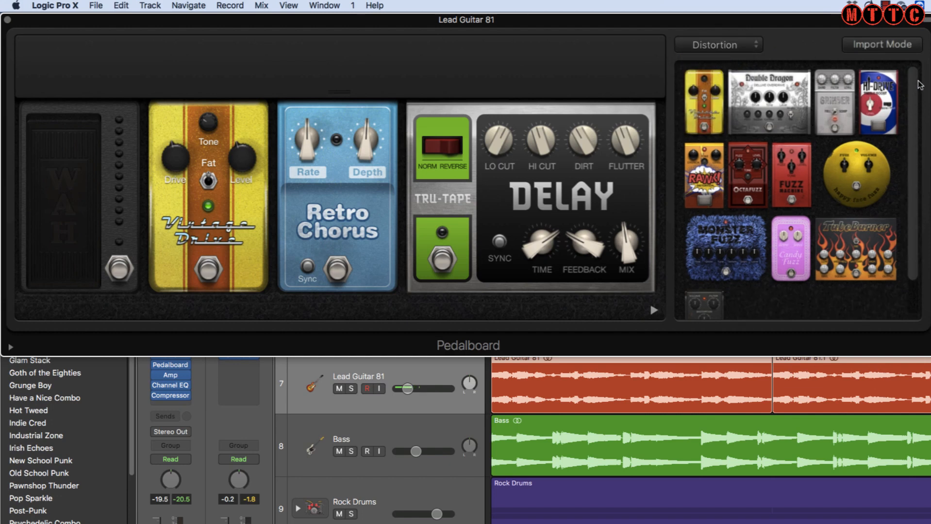
scroll(914, 87, "down", 2)
scroll(920, 146, "up", 2)
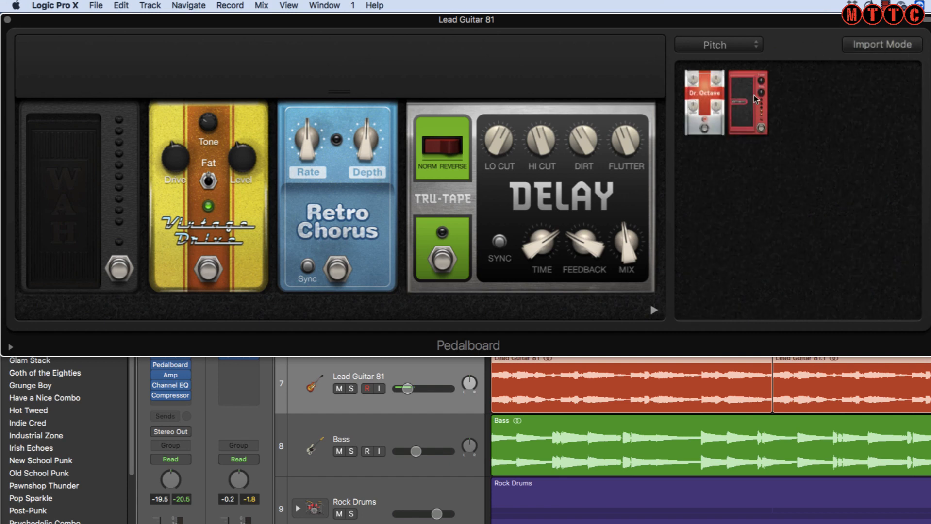
left_click(722, 51)
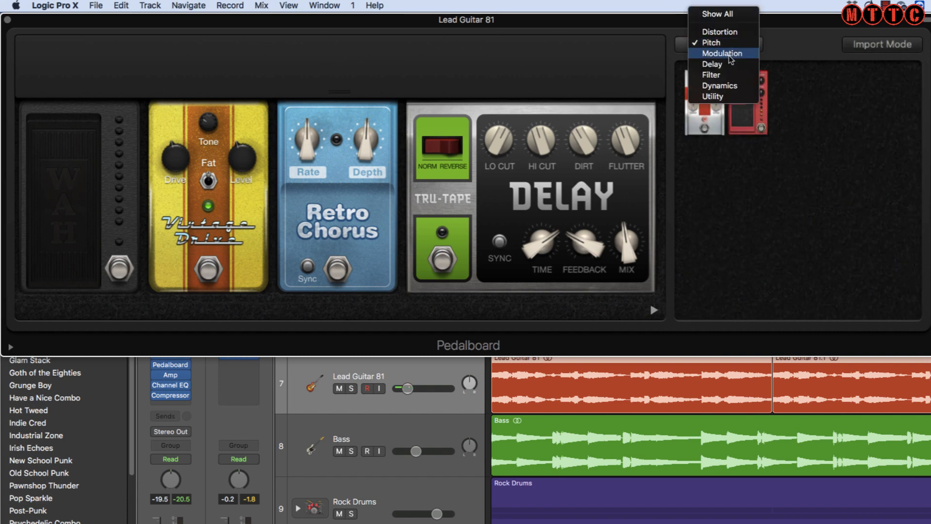
left_click(730, 53)
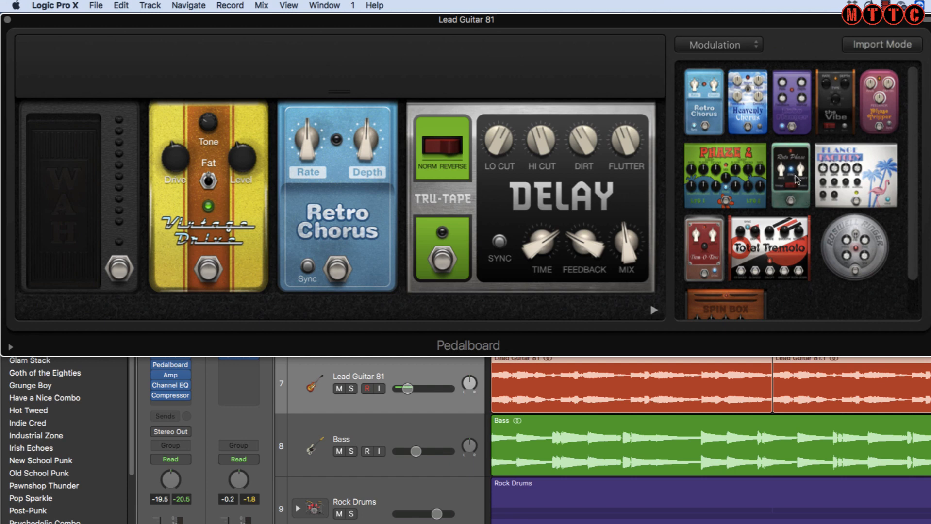
left_click(722, 44)
left_click(702, 53)
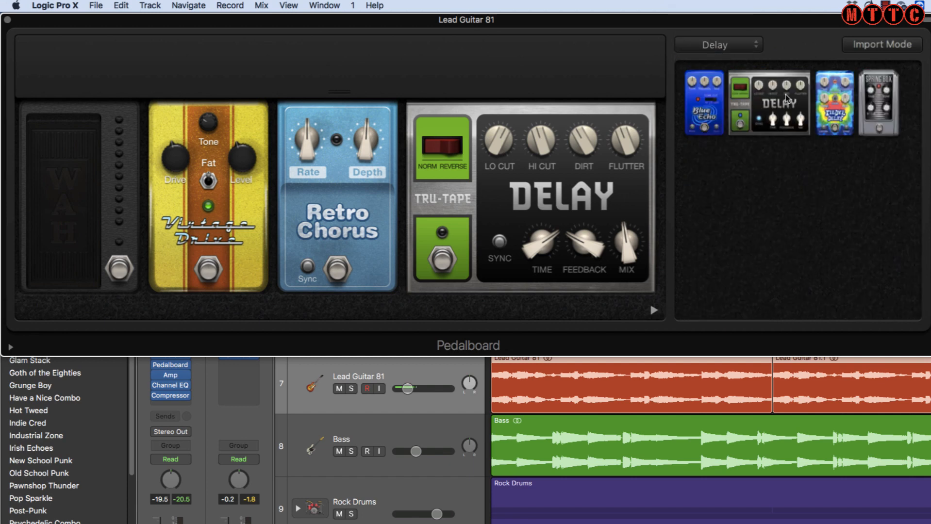
left_click(718, 44)
left_click(721, 65)
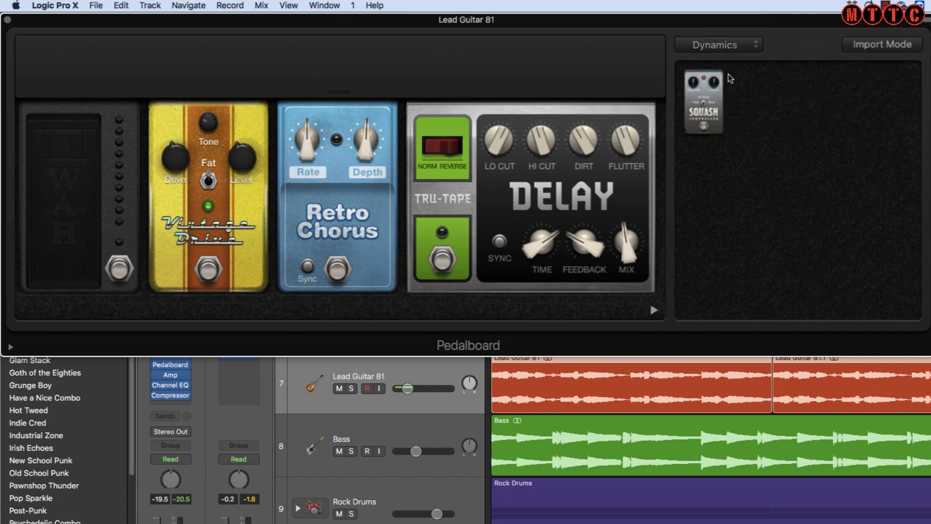
left_click(729, 47)
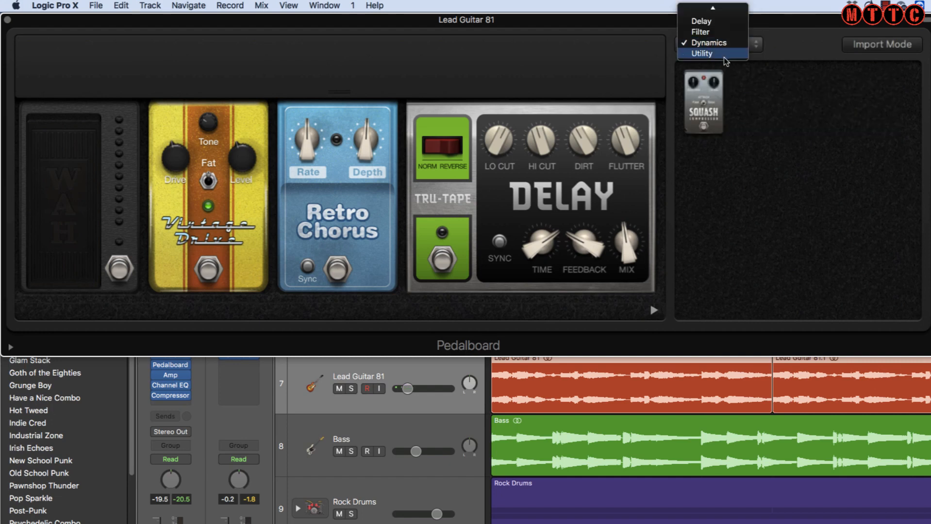
left_click(724, 56)
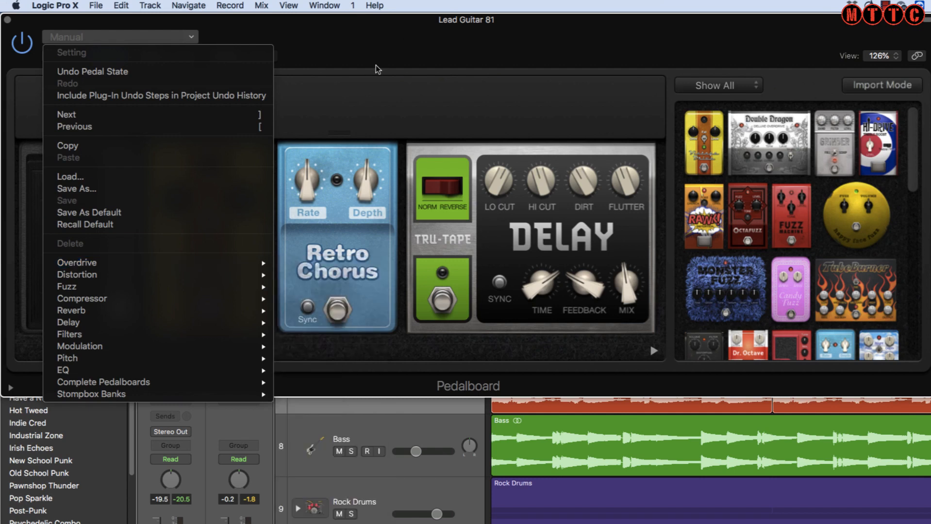
Step: Try the All Tube, Fat Burn and Metal Dragon overdrive presets on the Lead Guitar 81 Pedalboard
mouse_move(184, 262)
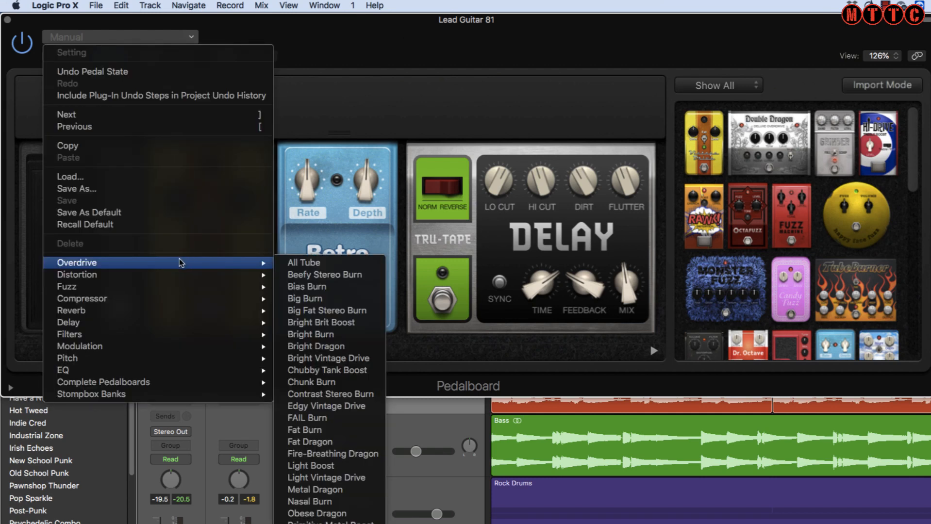
left_click(315, 265)
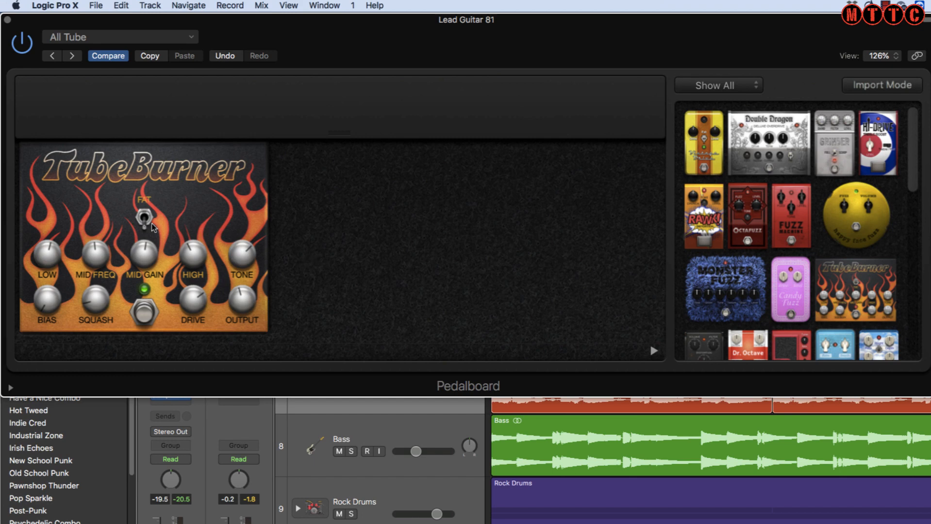
left_click(120, 37)
mouse_move(184, 263)
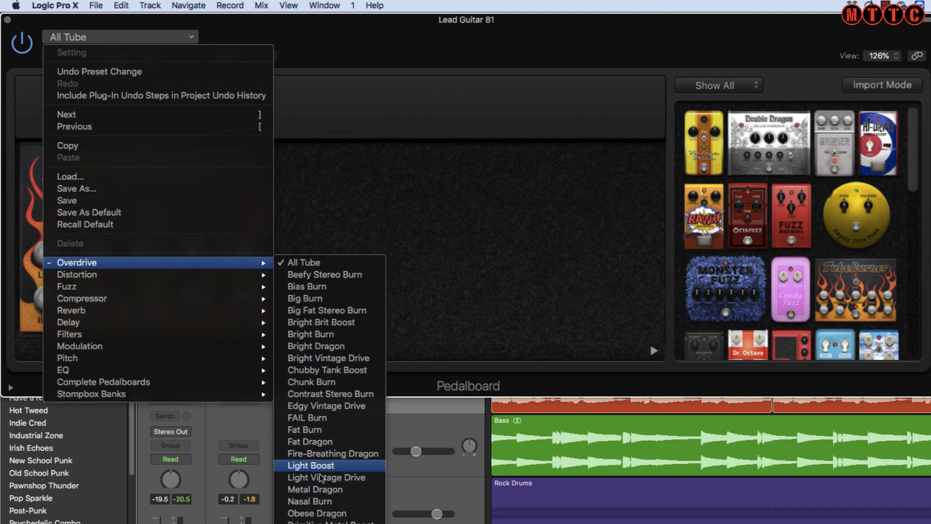
left_click(344, 434)
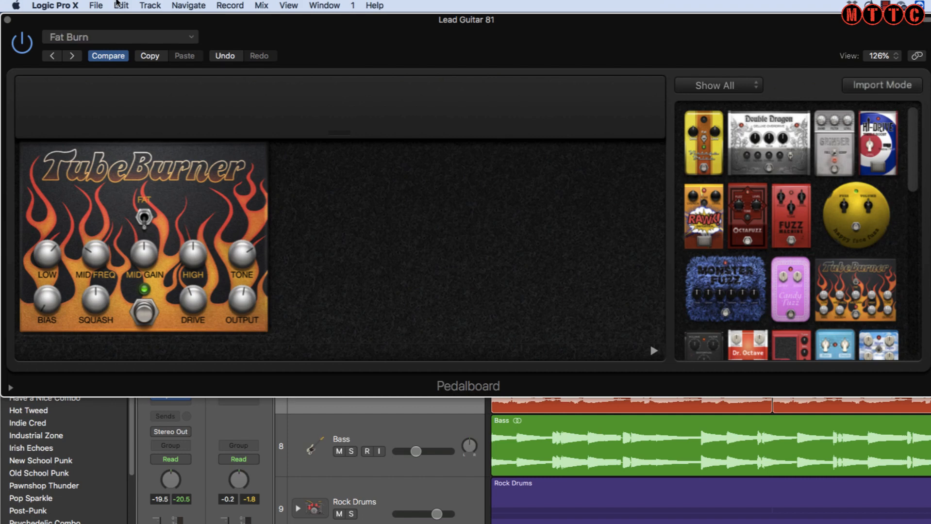
left_click(168, 37)
mouse_move(238, 264)
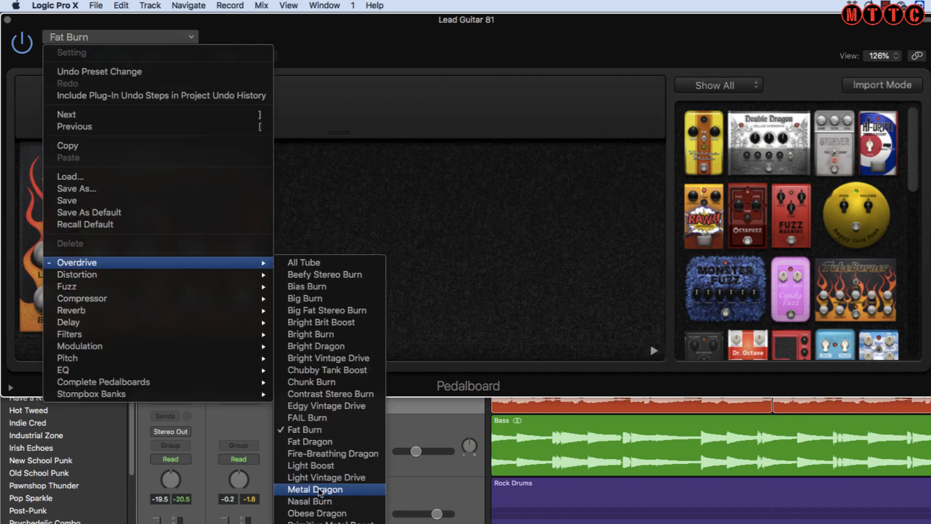
left_click(316, 490)
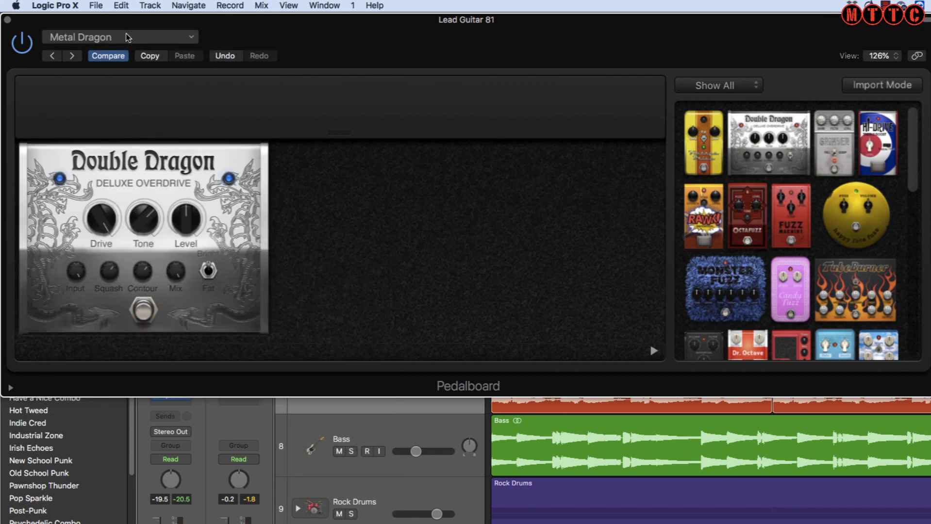
Step: Try the Basic Squash compressor preset, and load the Cool Jazz complete pedalboard preset on Lead Guitar 81
left_click(127, 37)
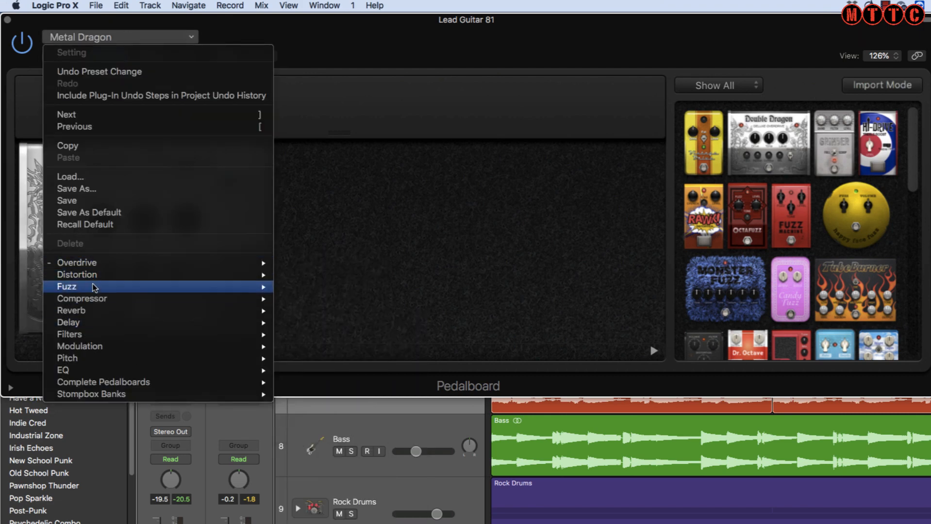
mouse_move(146, 299)
left_click(314, 298)
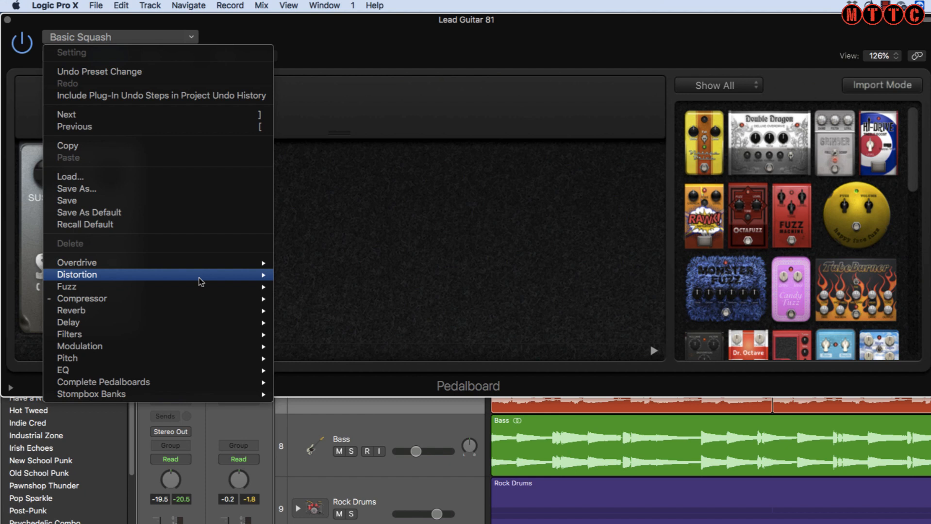
mouse_move(198, 303)
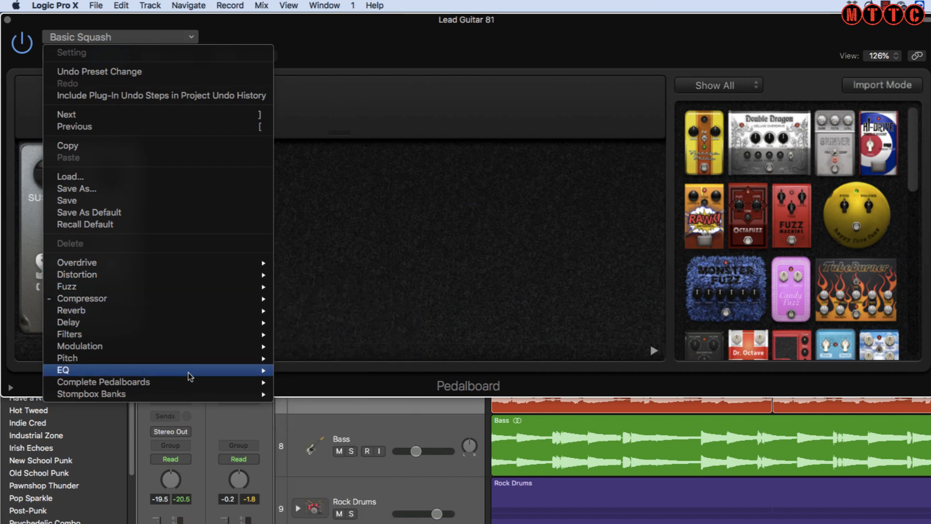
mouse_move(183, 382)
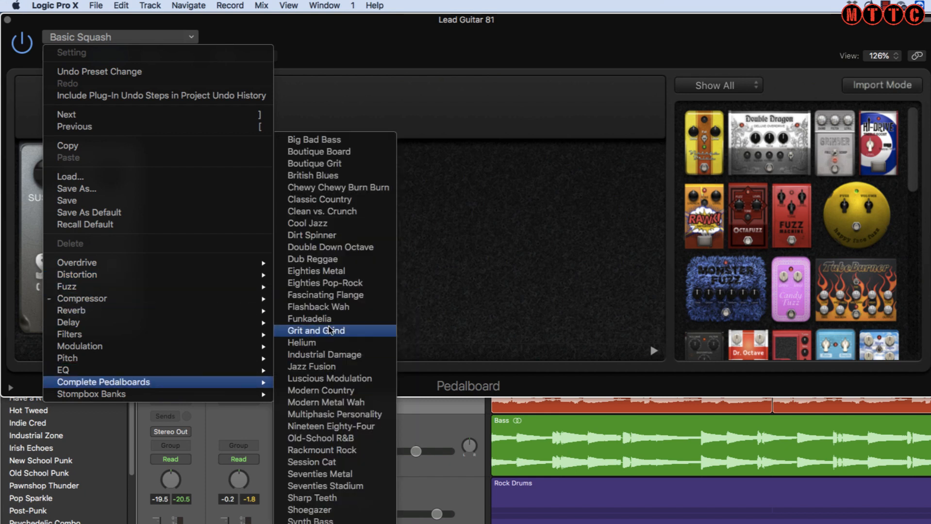
left_click(354, 223)
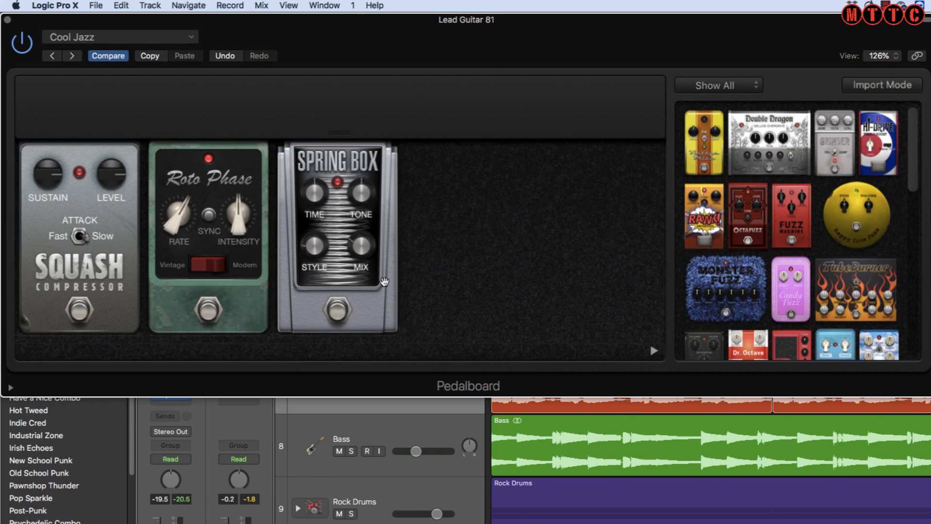
Step: Examine the stompbox bank presets for the Lead Guitar 81 Pedalboard, covering both Individual Pedals and Pedalboard Banks
left_click(120, 37)
mouse_move(246, 398)
mouse_move(345, 399)
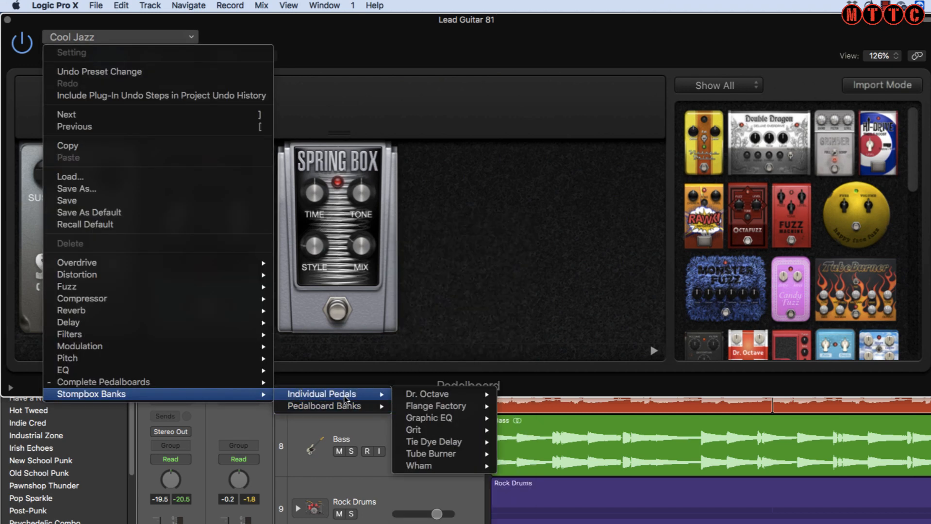
mouse_move(440, 396)
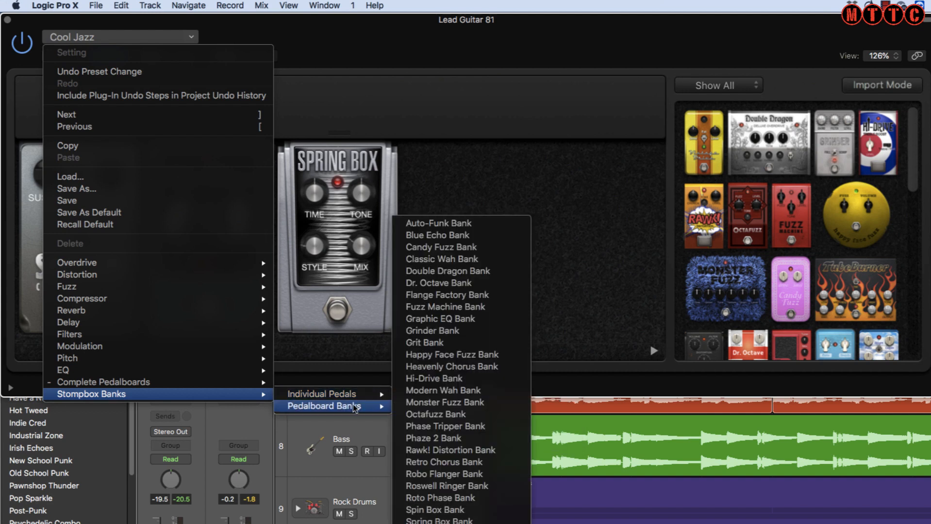
left_click(501, 264)
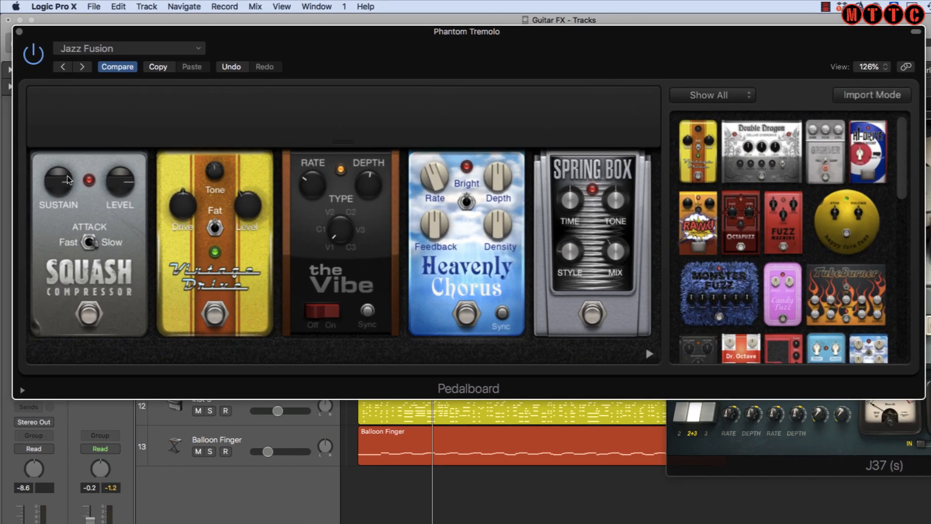
Step: Add the Double Dragon pedal at the end of the Jazz Fusion chain on the Phantom Tremolo Pedalboard
mouse_move(65, 181)
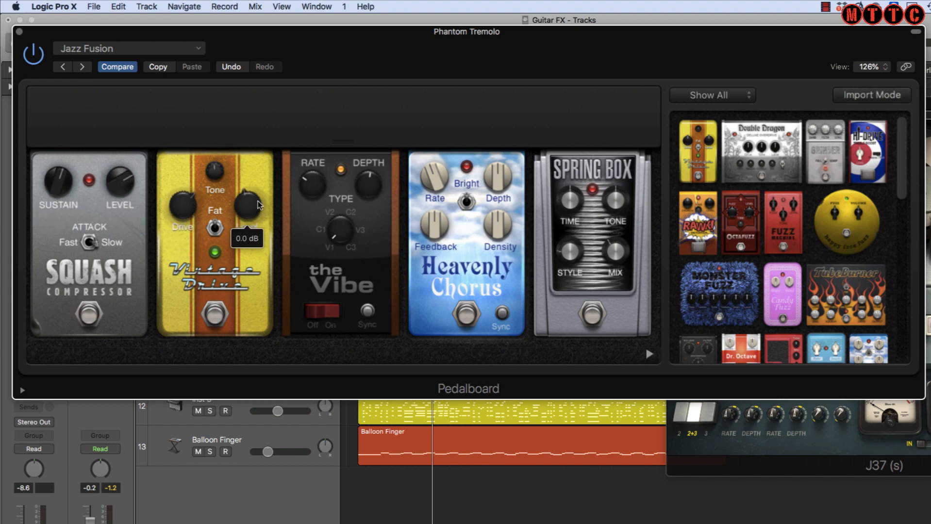
mouse_move(433, 169)
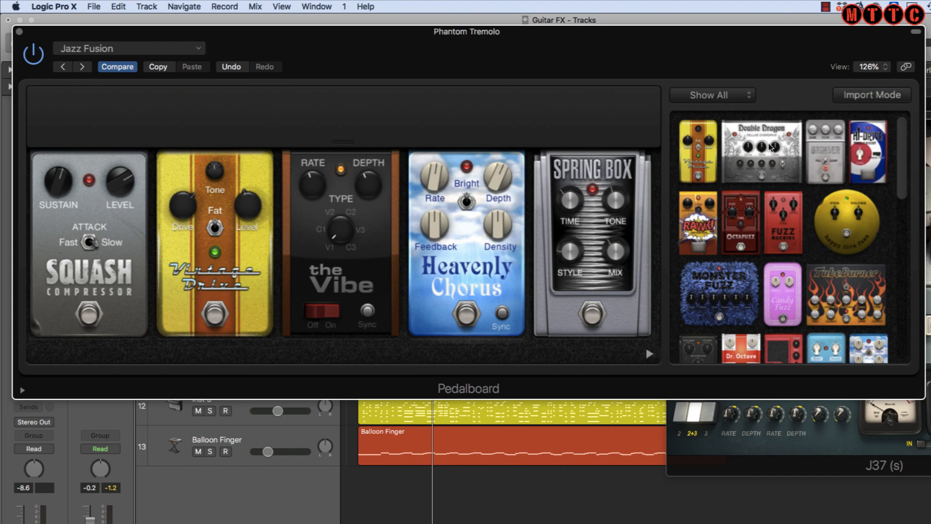
left_click_drag(772, 147, 627, 185)
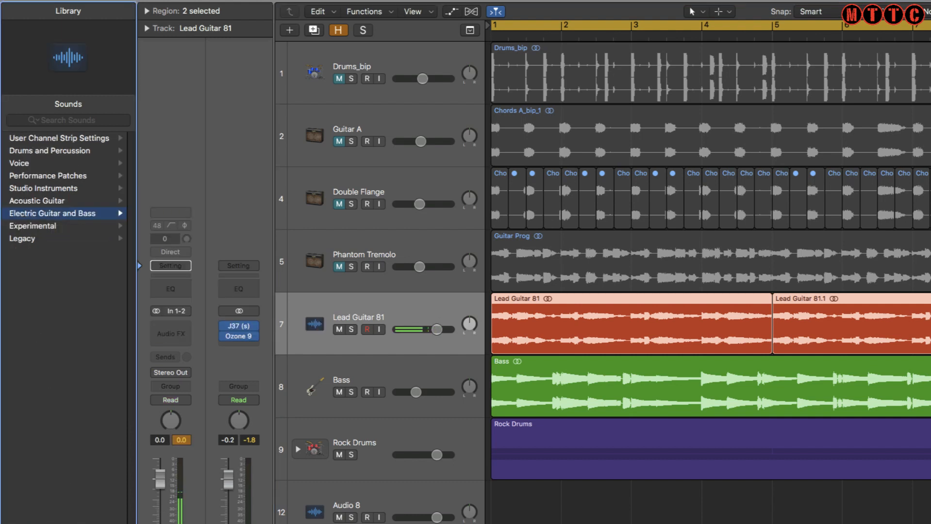
Step: Examine the Electric Guitar and Bass patches in the Clean, Crunch, Distorted and Experimental Guitar categories
left_click(52, 213)
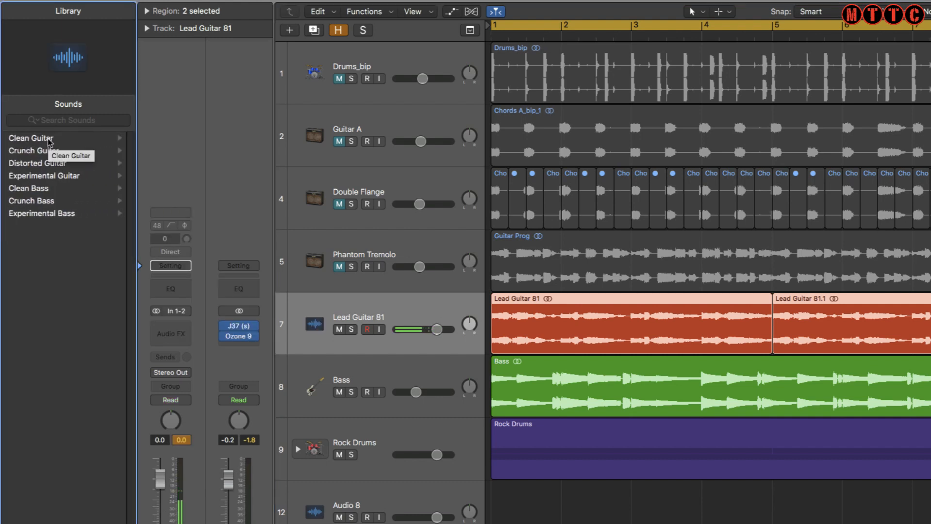
left_click(48, 140)
scroll(75, 155, "left", 5)
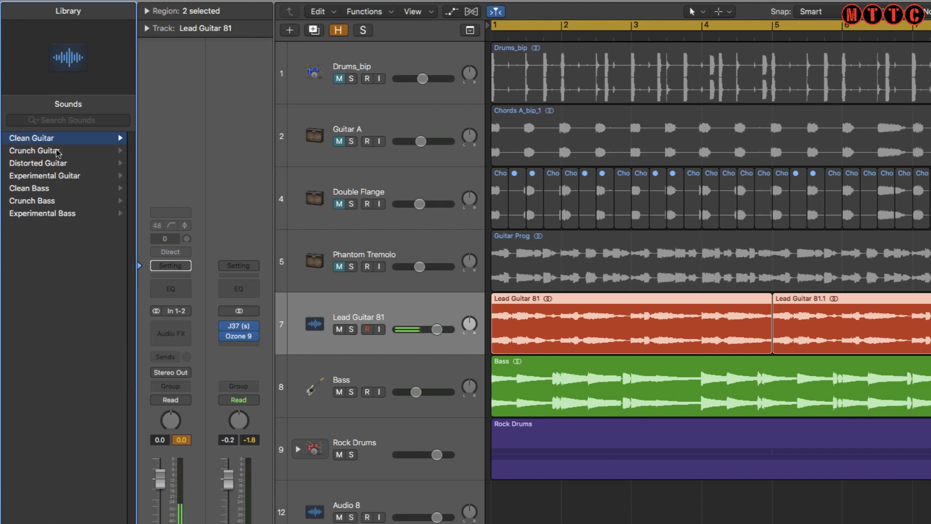
left_click(57, 151)
scroll(77, 508, "left", 5)
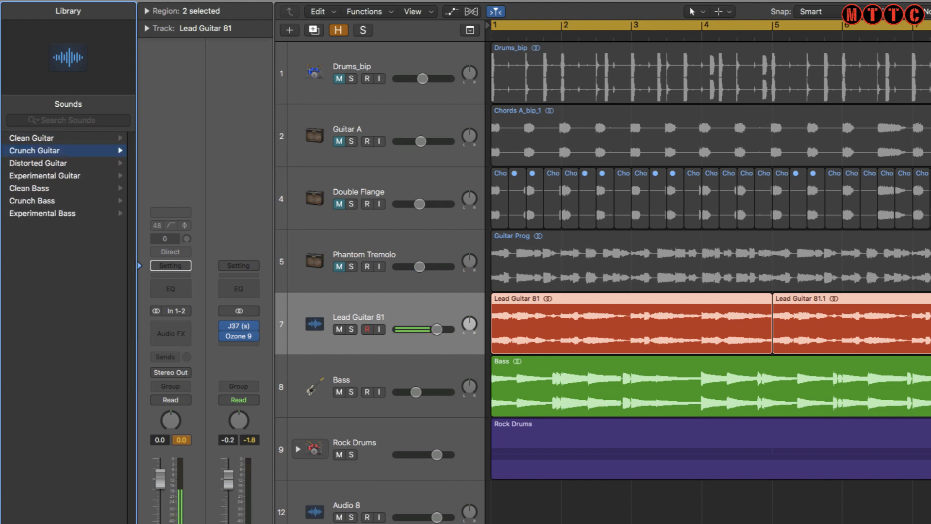
left_click(70, 165)
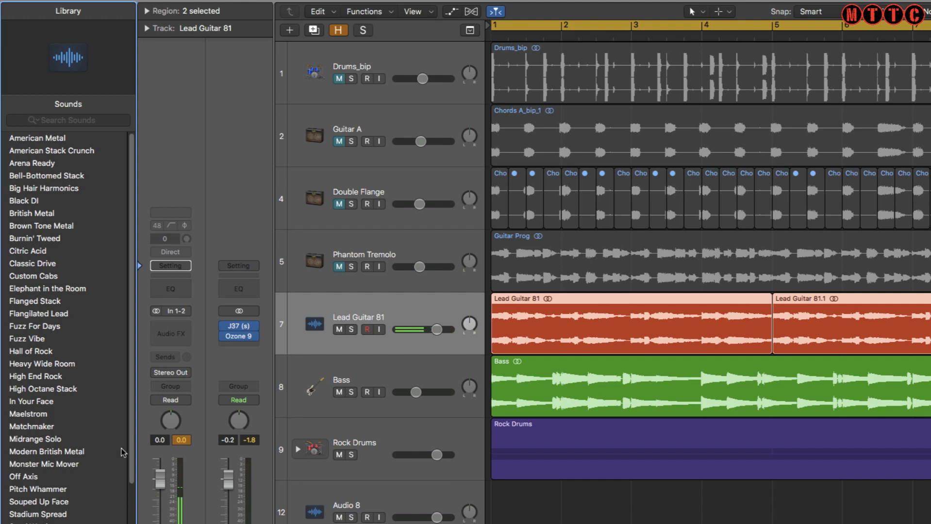
scroll(85, 517, "left", 5)
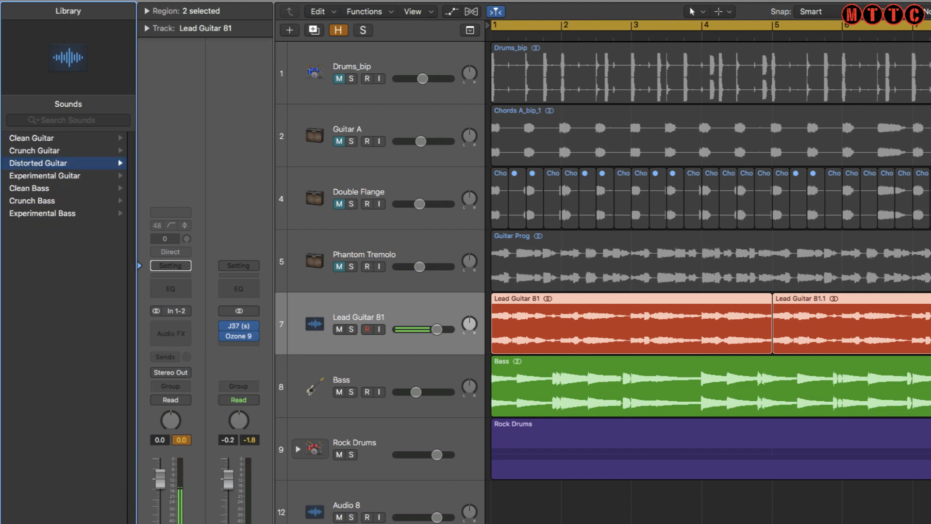
left_click(70, 176)
scroll(68, 320, "left", 5)
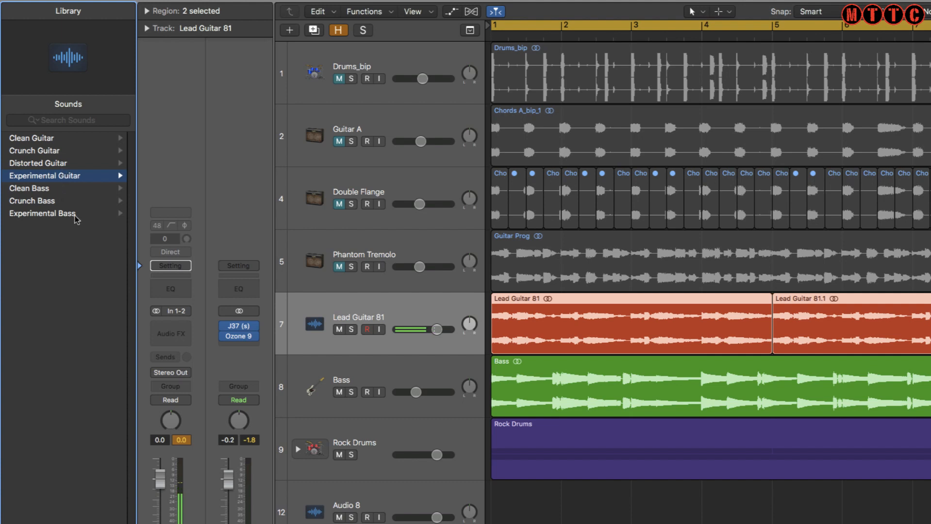
left_click(113, 139)
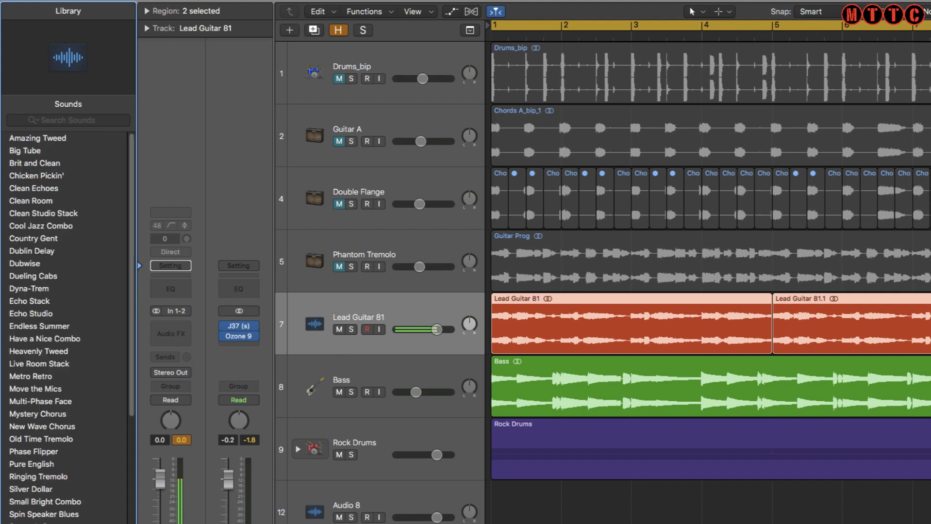
scroll(68, 320, "left", 5)
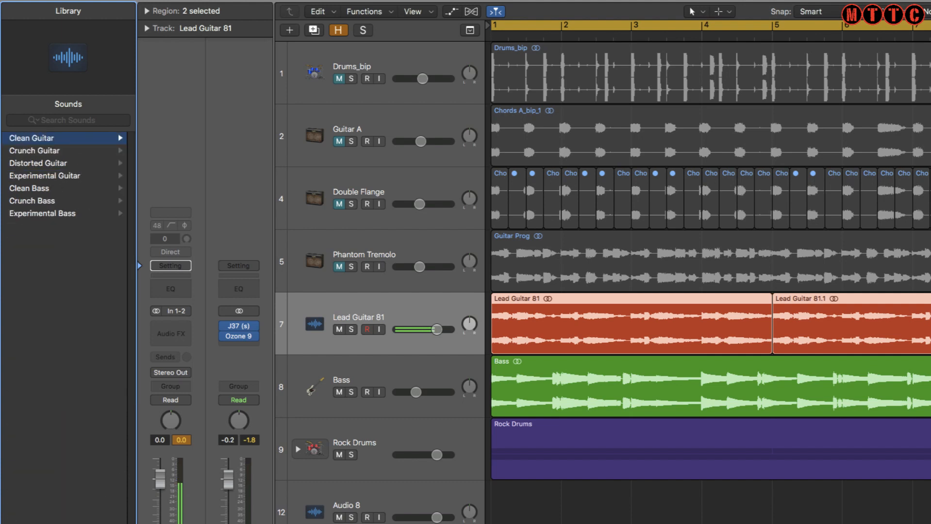
scroll(68, 320, "left", 5)
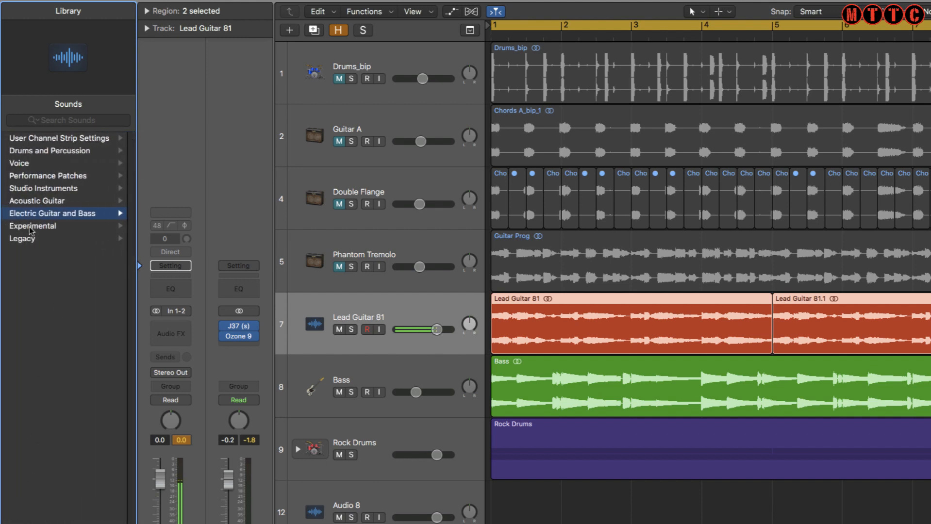
Step: Try the Old School R&B and Spooky Reverb patches from Logic's legacy Guitar Tone Sampler on Lead Guitar 81
left_click(29, 240)
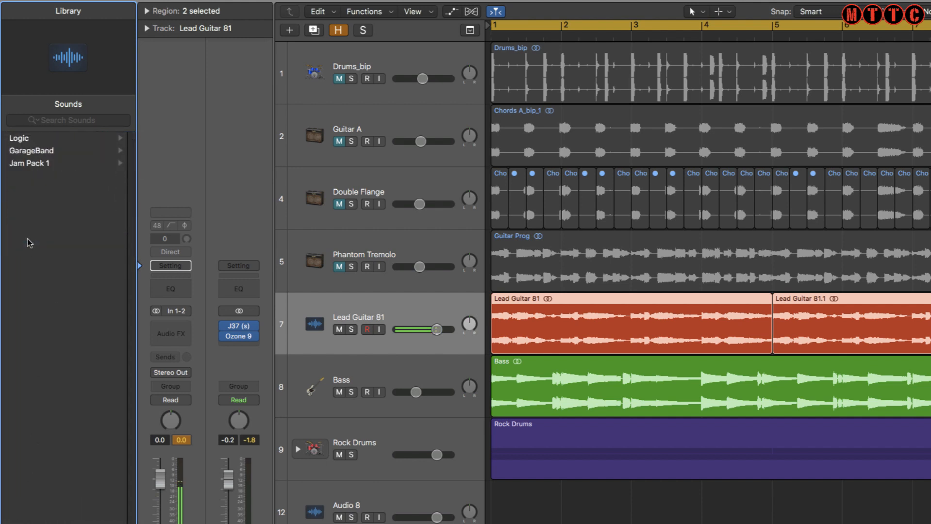
left_click(43, 139)
left_click(58, 150)
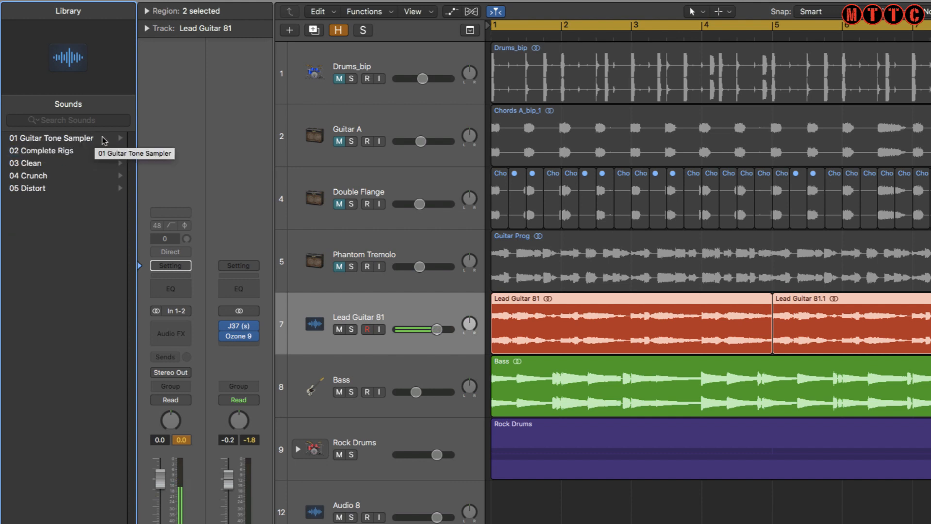
left_click(75, 139)
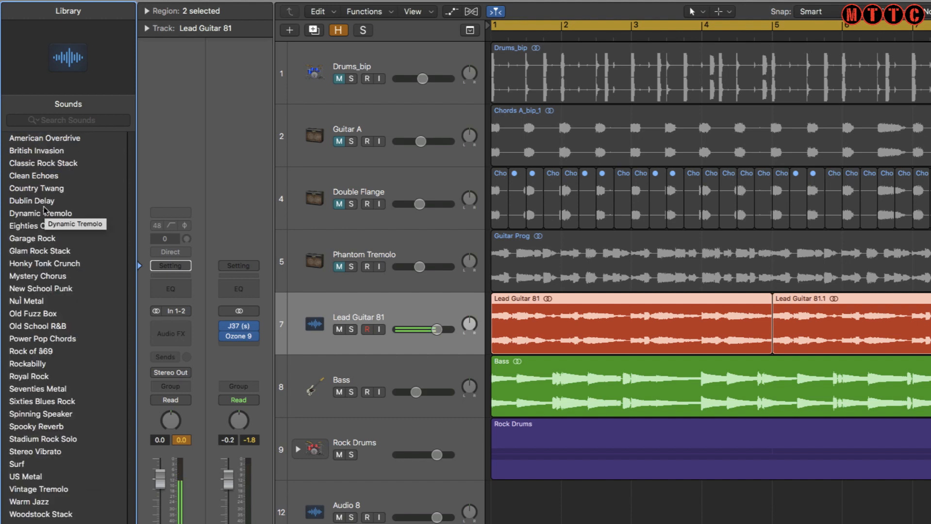
left_click(58, 327)
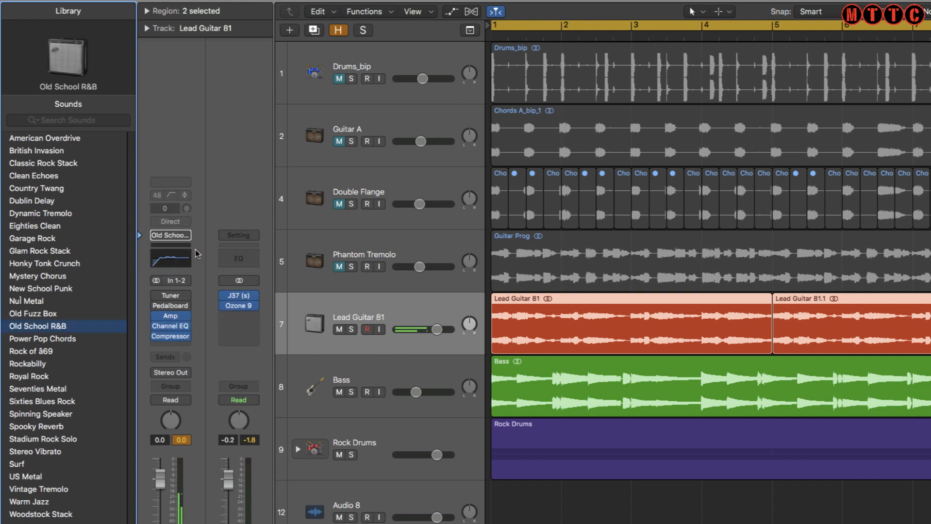
left_click(53, 429)
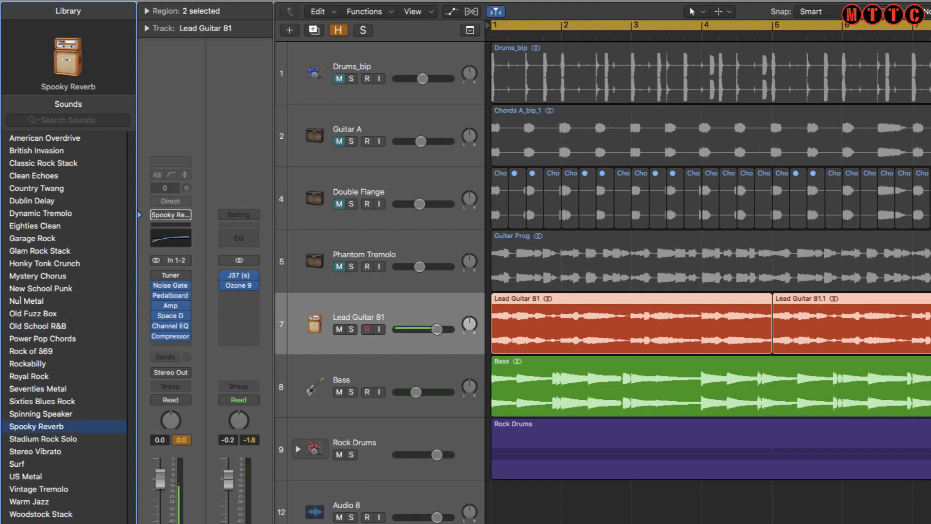
Step: Browse the legacy Logic electric guitar patch folders, including the Blues category of Complete Rigs
key("Left")
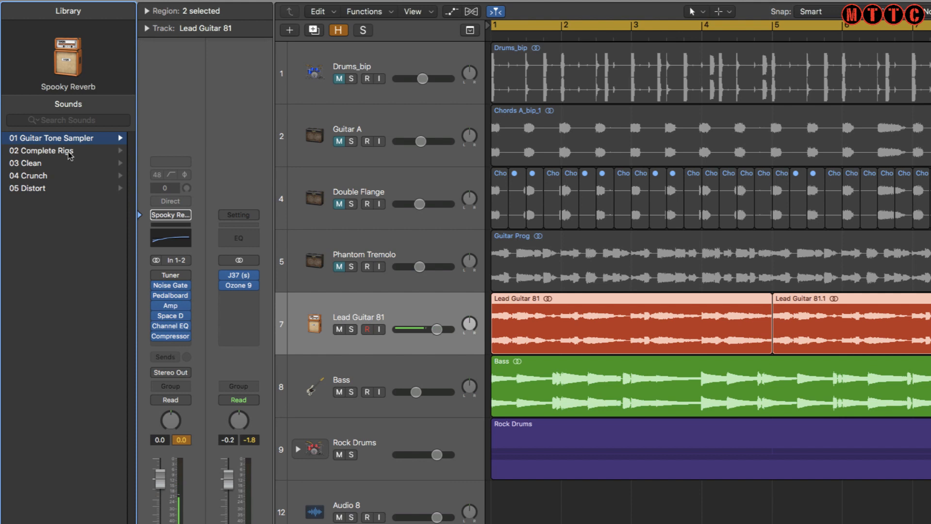
key("Left")
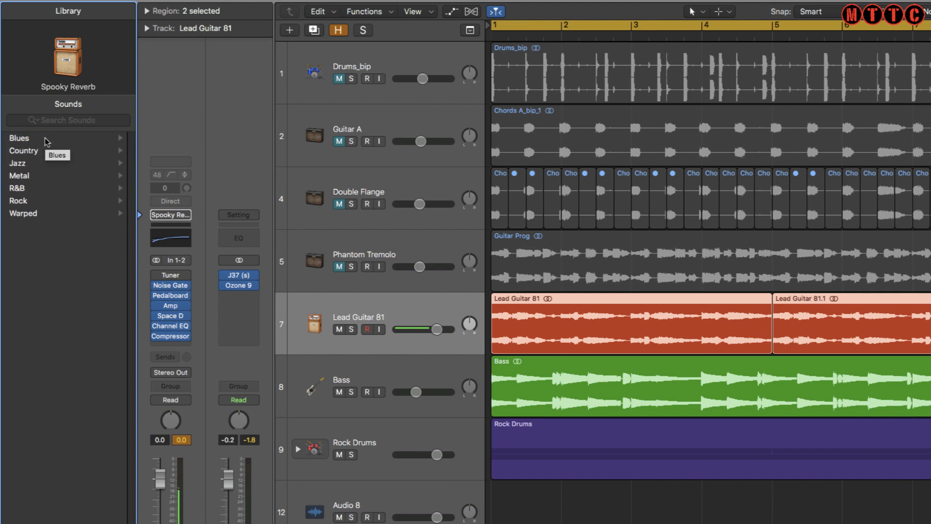
left_click(46, 142)
key("Left")
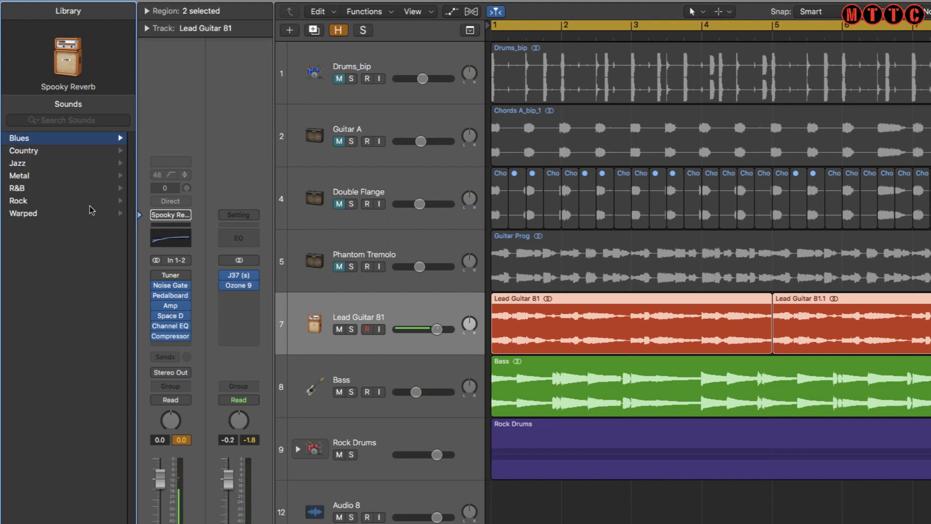
key("Left")
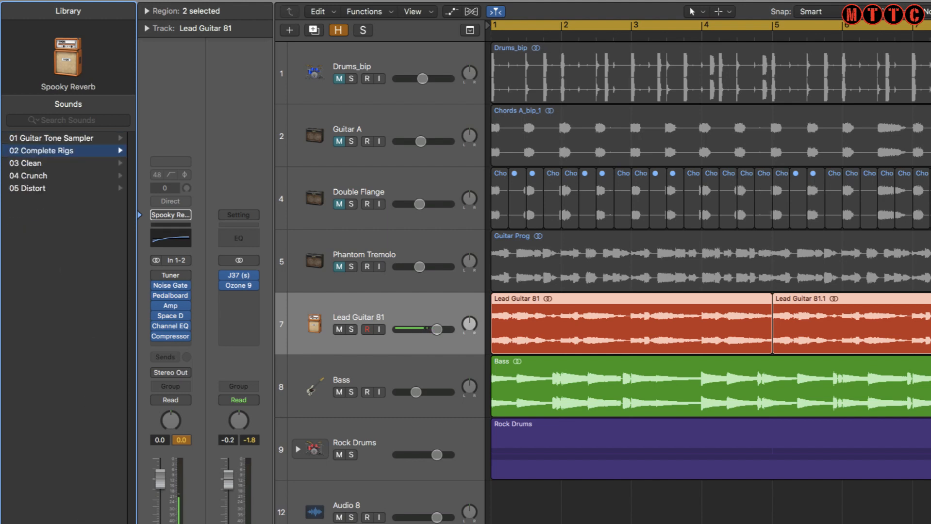
key("Left")
key("Left")
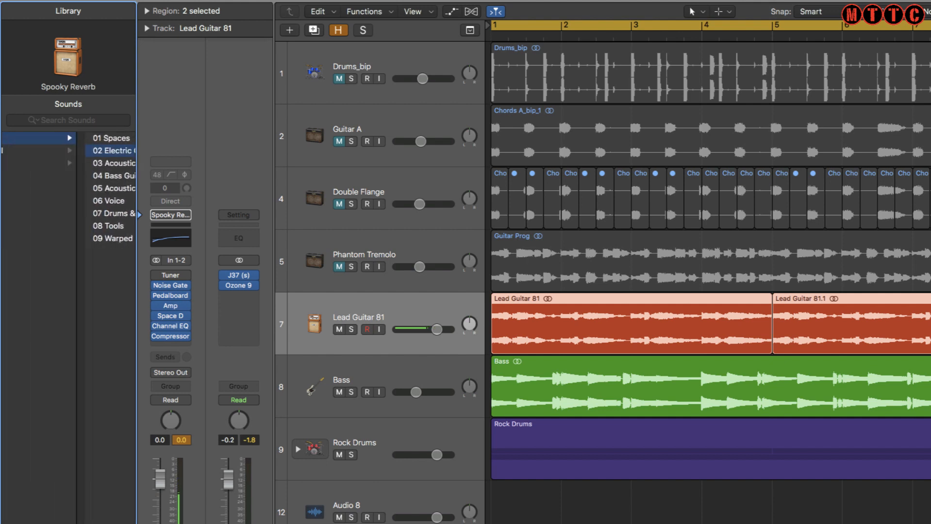
key("Right")
key("Left")
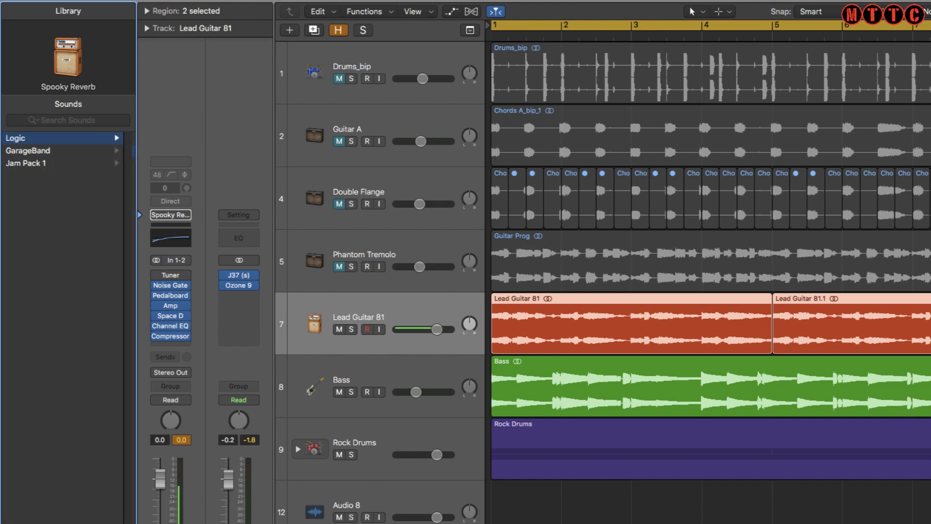
key("Left")
key("Right")
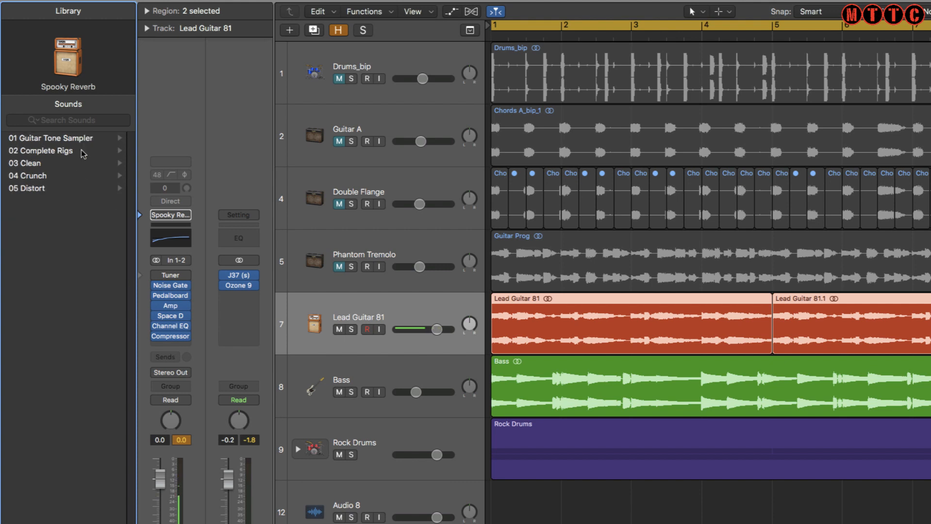
Step: Audition the legacy Shag Haircut patch from the project start, and load the Surfin' in Stereo patch on Lead Guitar 81
left_click(76, 151)
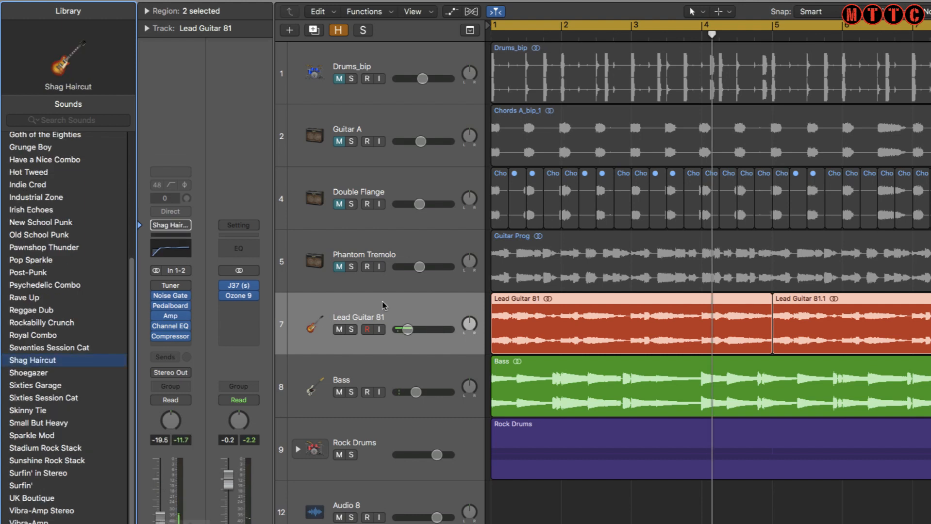
left_click(383, 306)
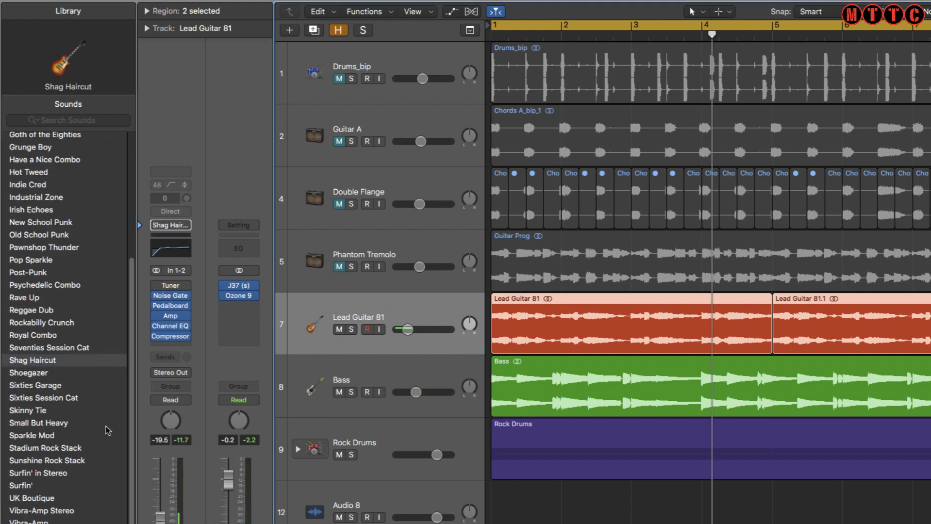
key("Return")
key("space")
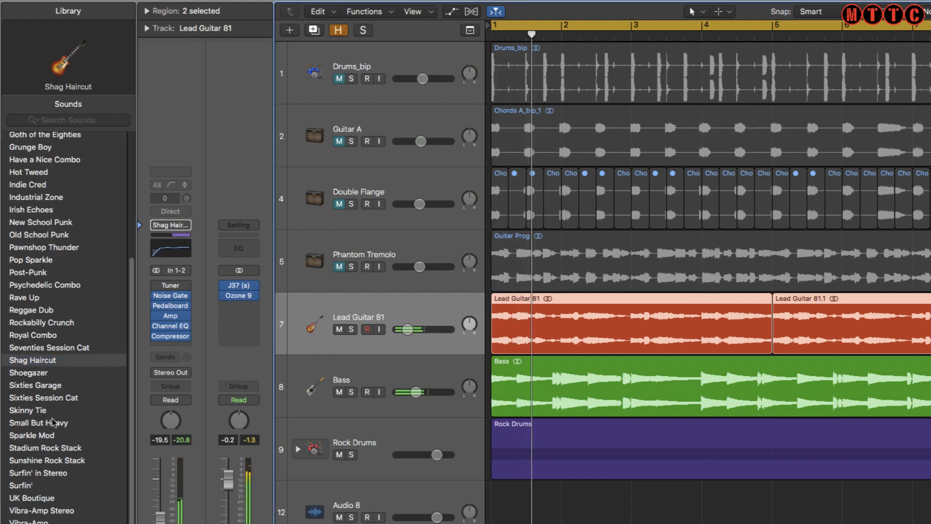
left_click(57, 476)
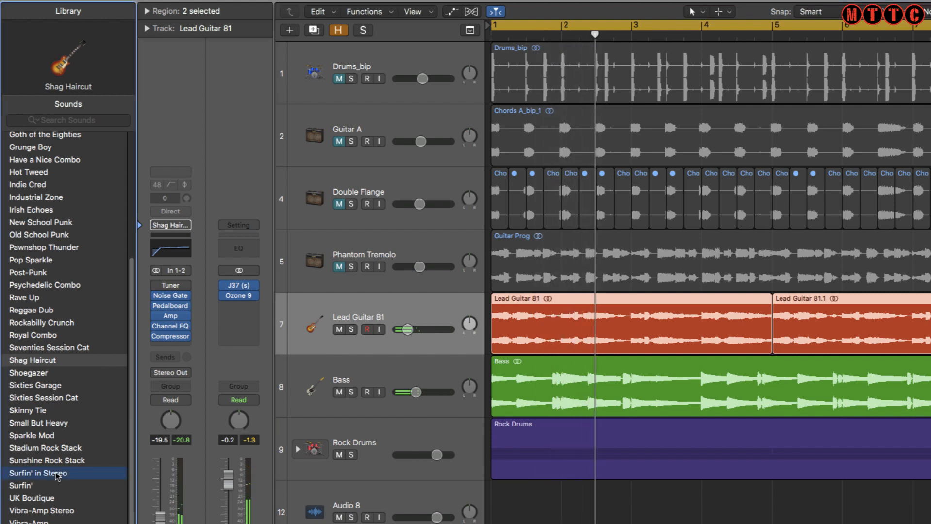
key("space")
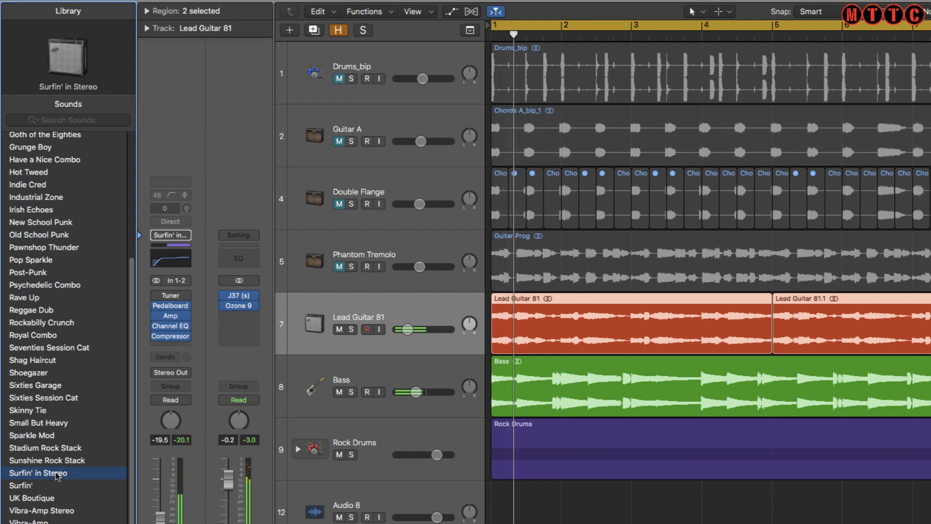